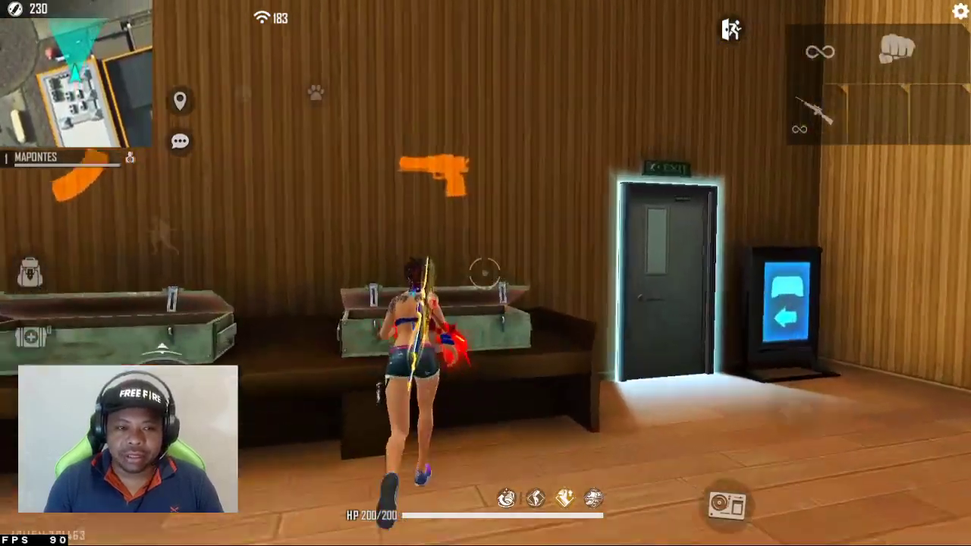
- Open the Armas crate in the training lobby, pick a weapon from it and leave the weapon list
key(f)
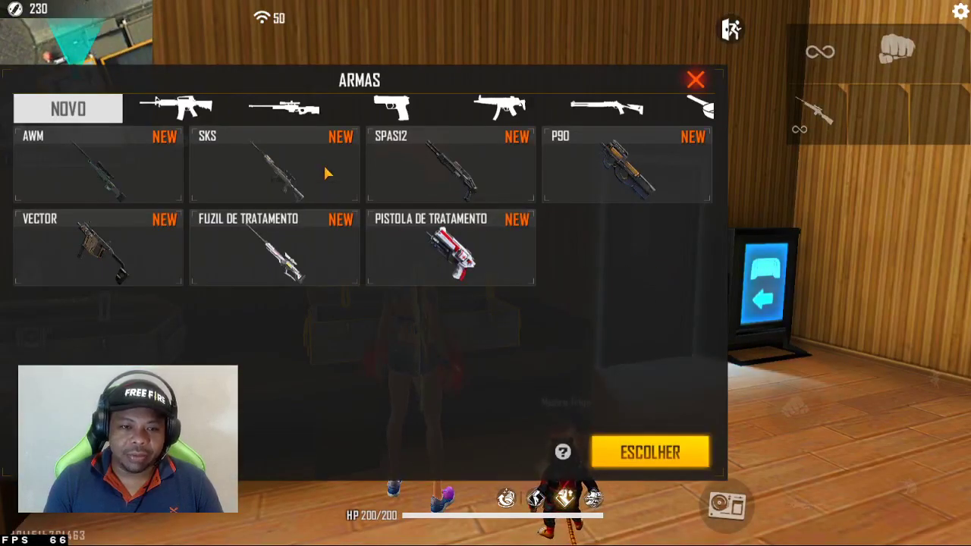
click(206, 113)
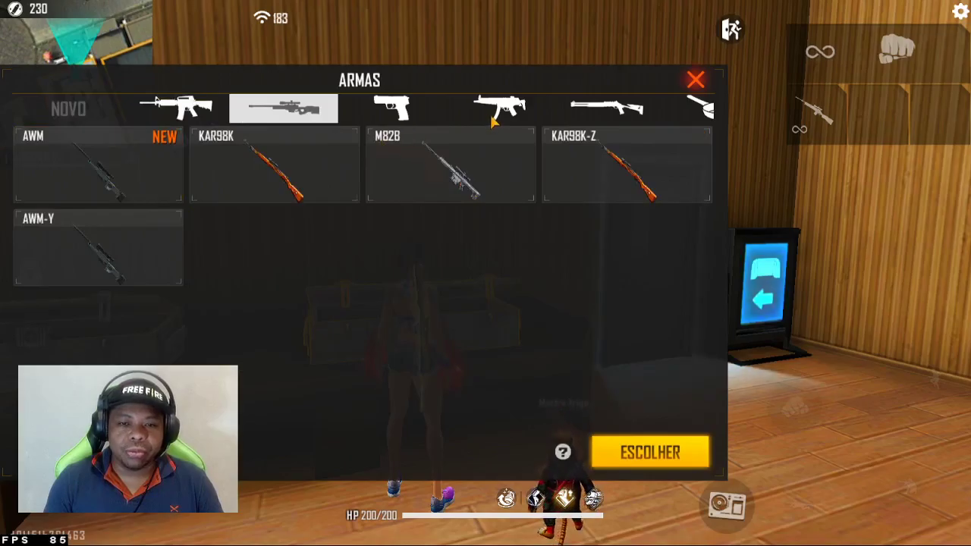
click(650, 452)
click(696, 80)
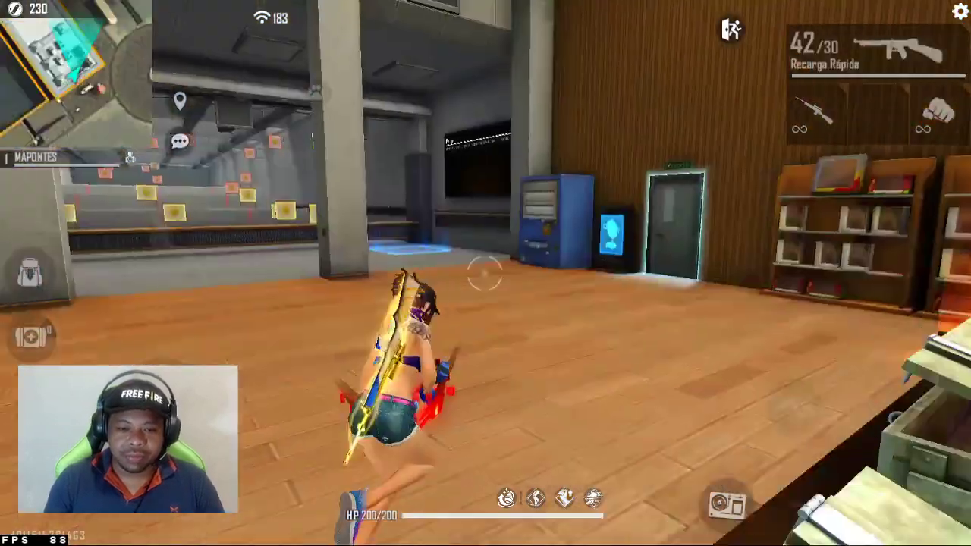
- Move through the indoor shooting range and fire at the white-shirted target dummy
key(w)
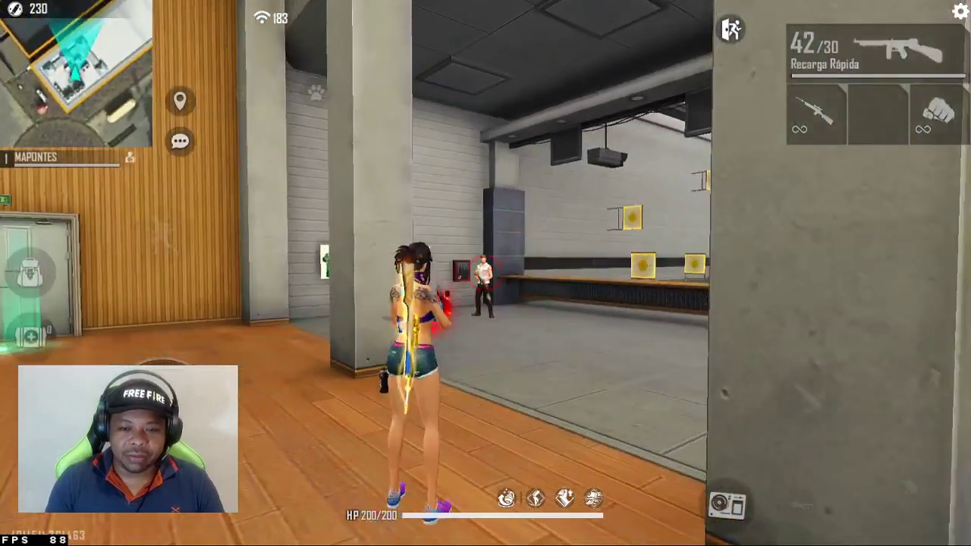
click(485, 275)
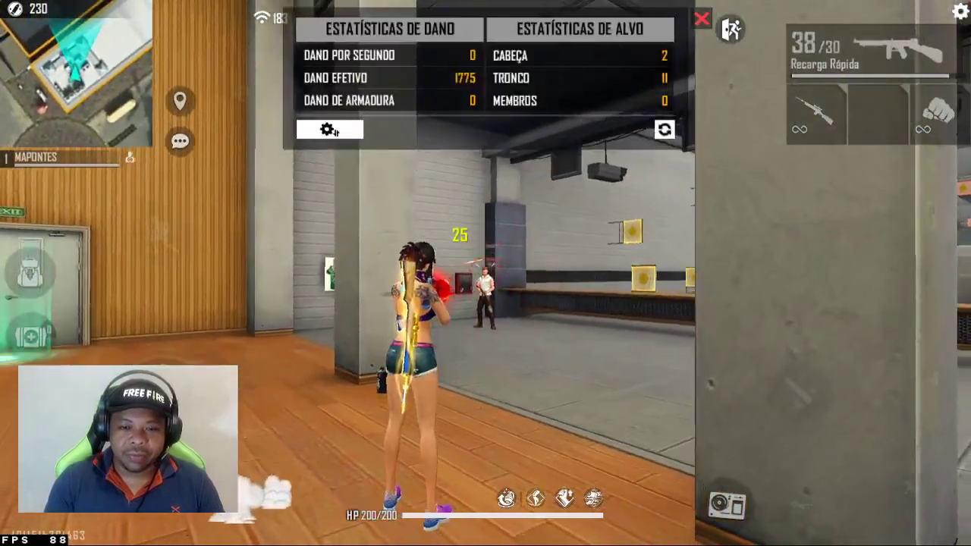
click(485, 274)
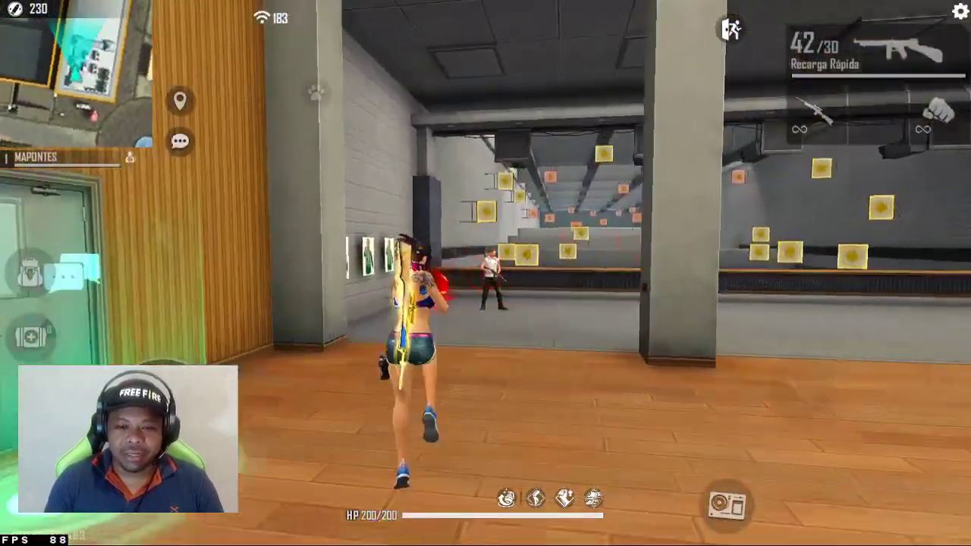
click(485, 275)
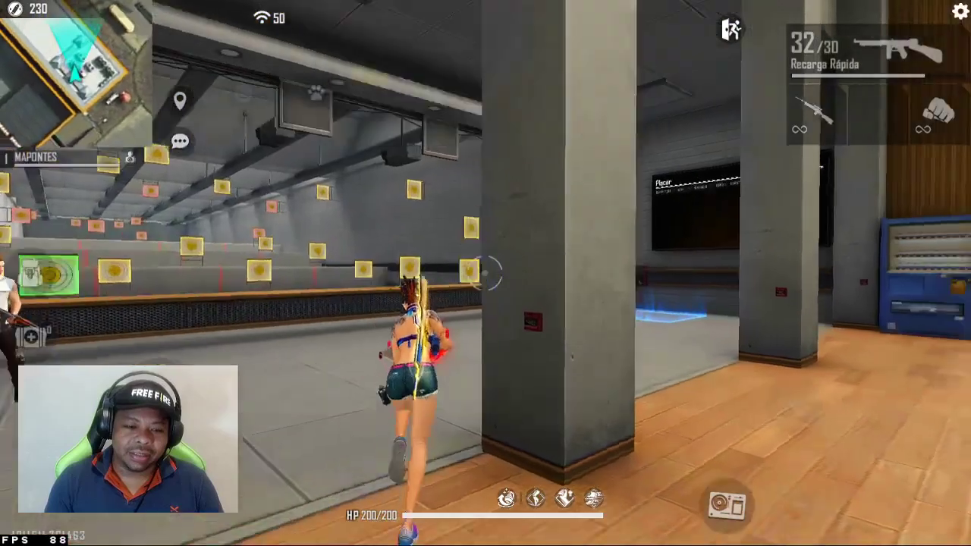
key(s)
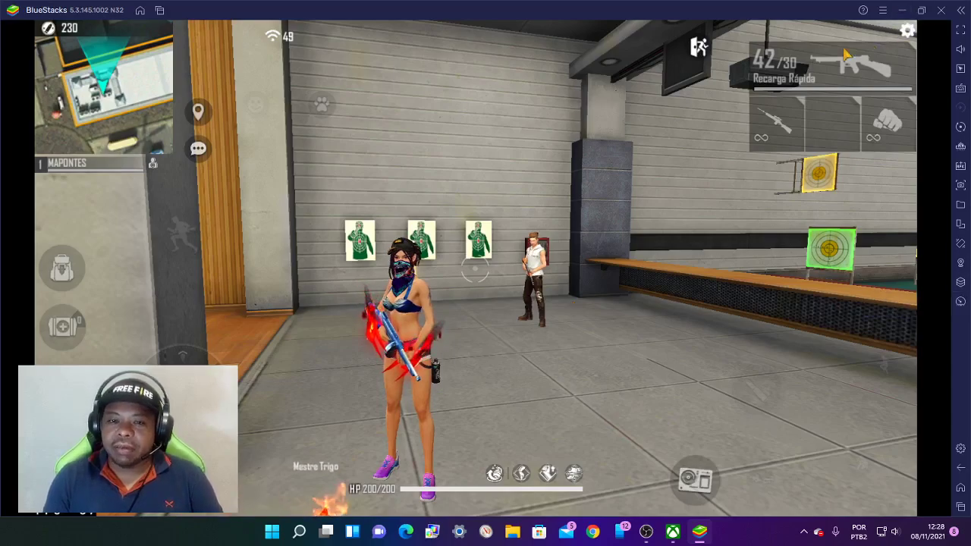
- Minimize BlueStacks and open Disco Local (C:) in a maximized File Explorer window
click(904, 11)
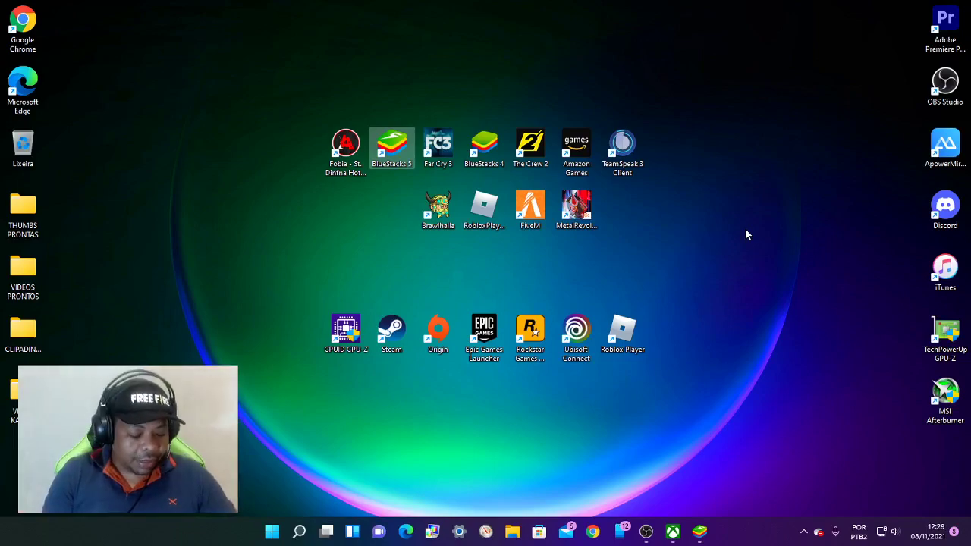
key(super+e)
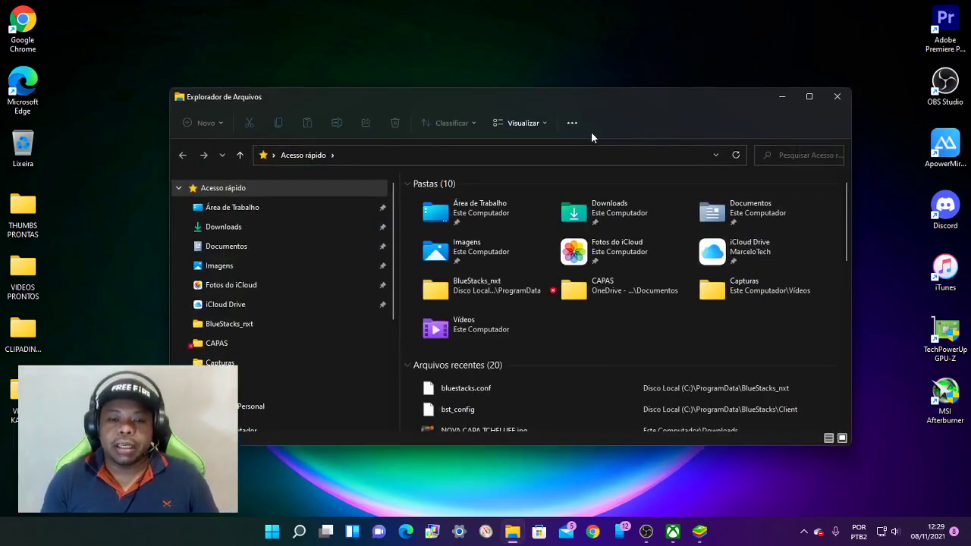
double_click(574, 97)
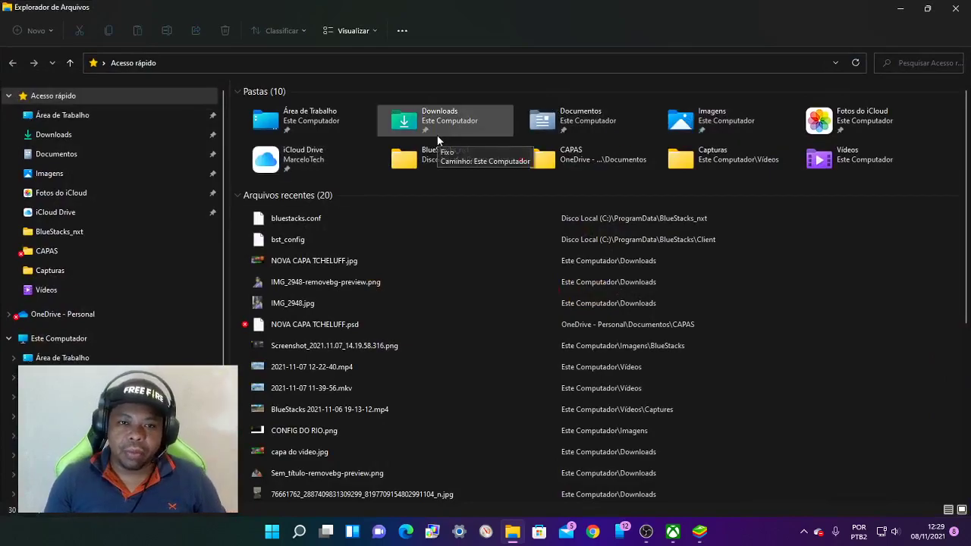
click(76, 338)
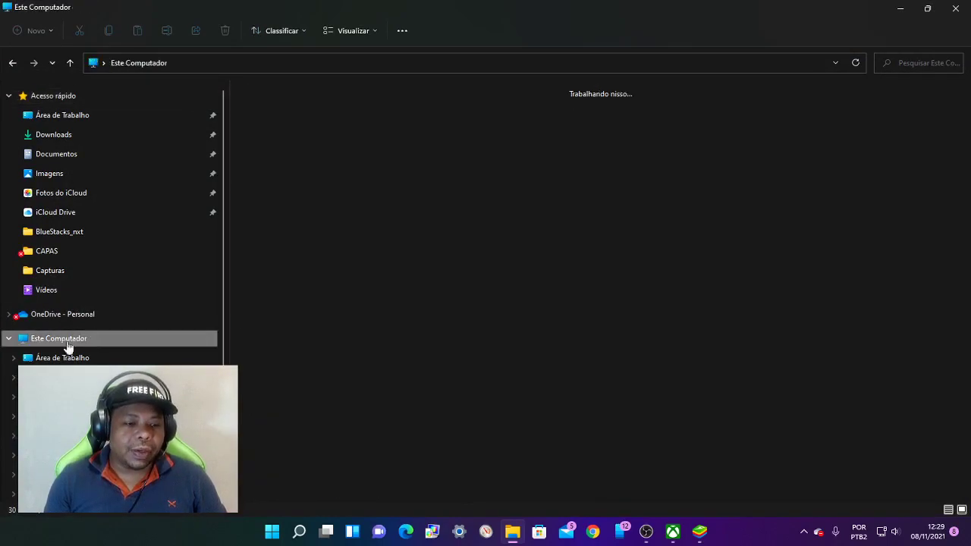
scroll(87, 303, down, 1)
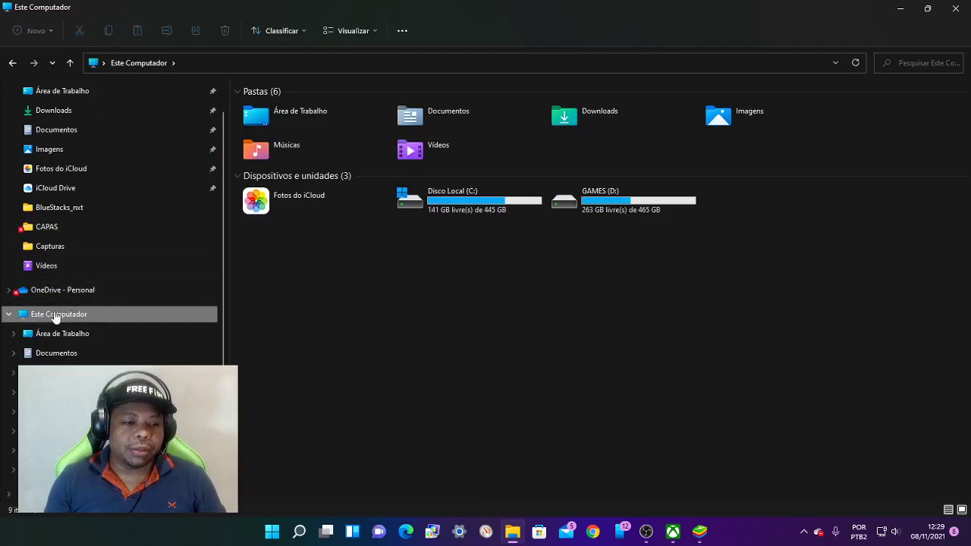
double_click(459, 194)
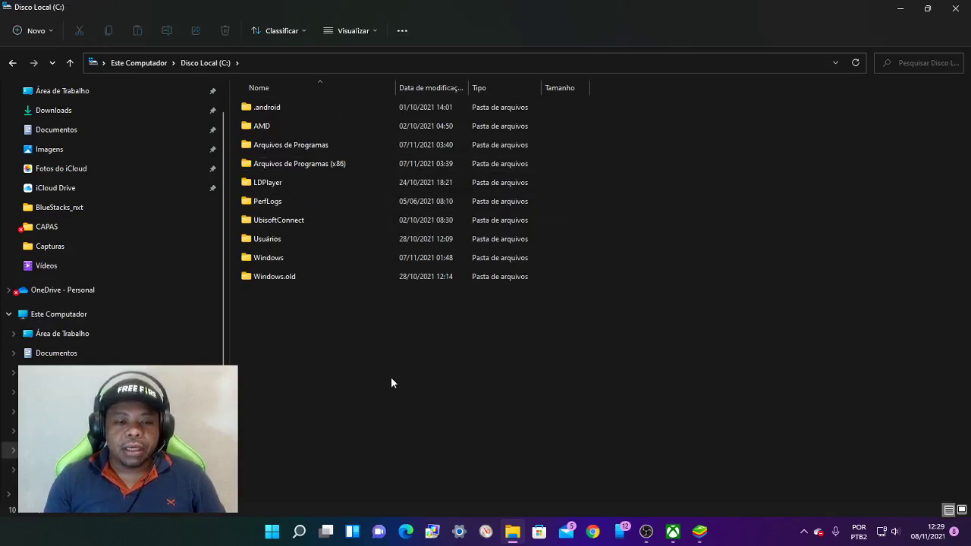
- Go to the path C:\PROGRAMDATA and open the BlueStacks_nxt folder
click(254, 63)
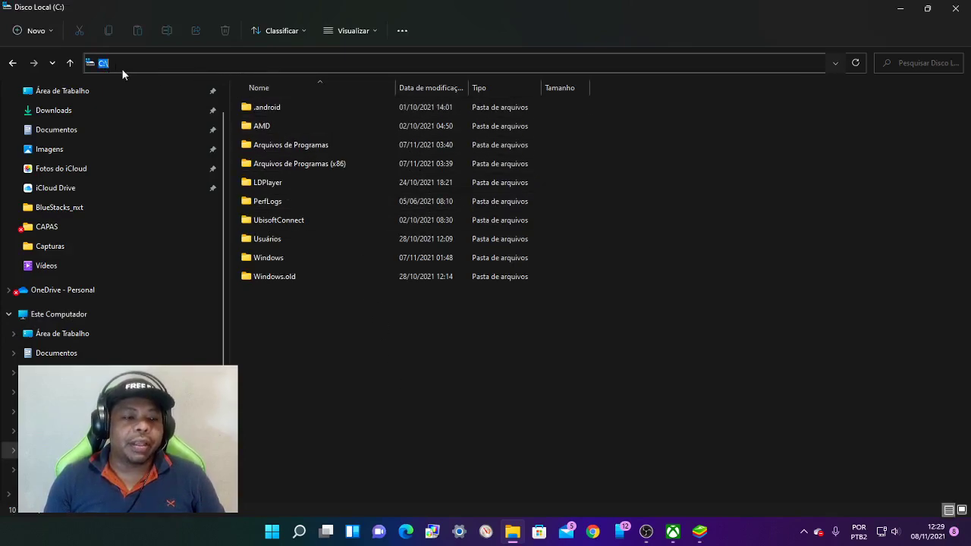
click(155, 67)
text(PR)
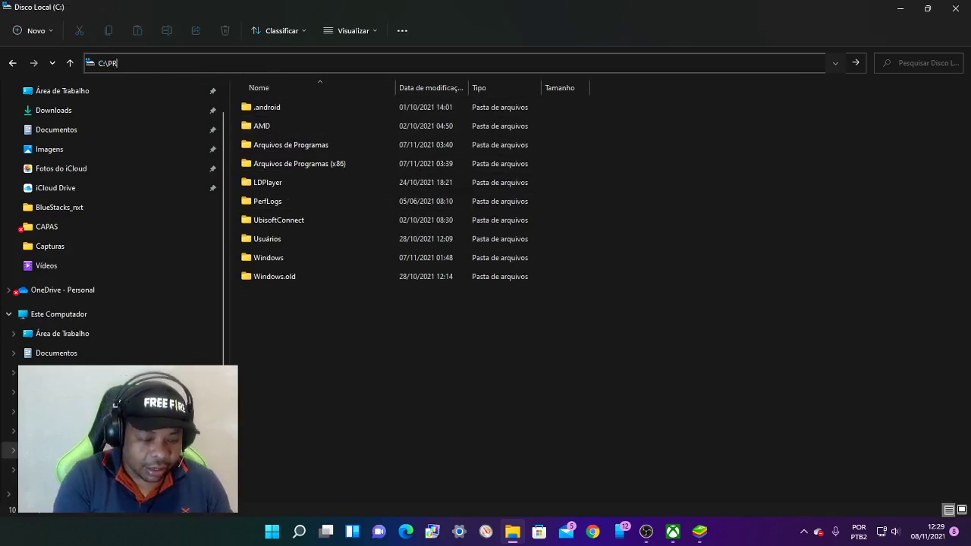
text(OGRAMDATA)
key(Return)
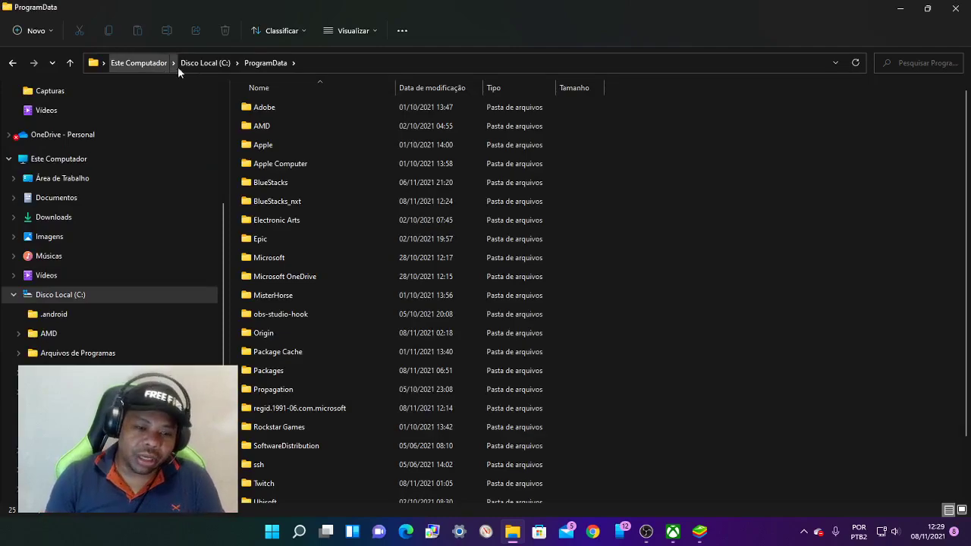
scroll(671, 194, down, 2)
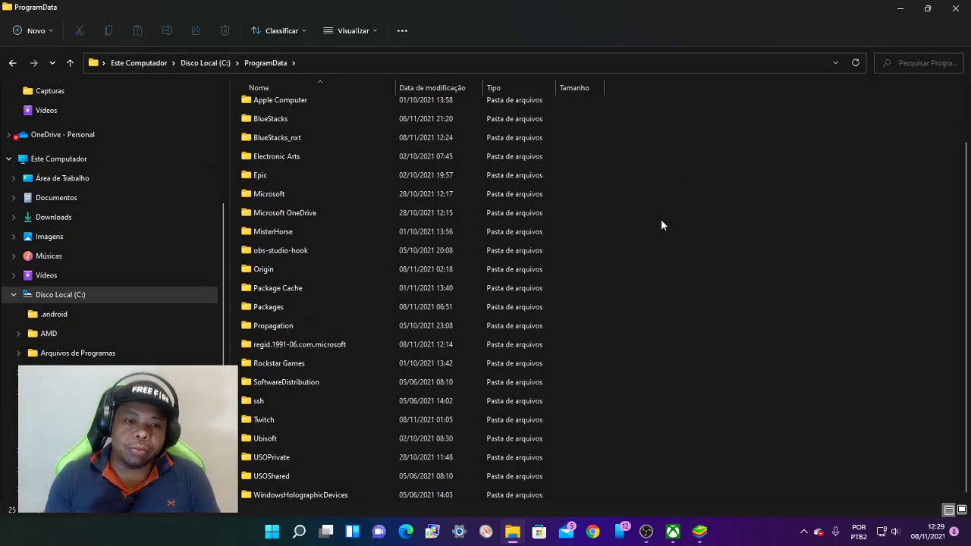
double_click(299, 138)
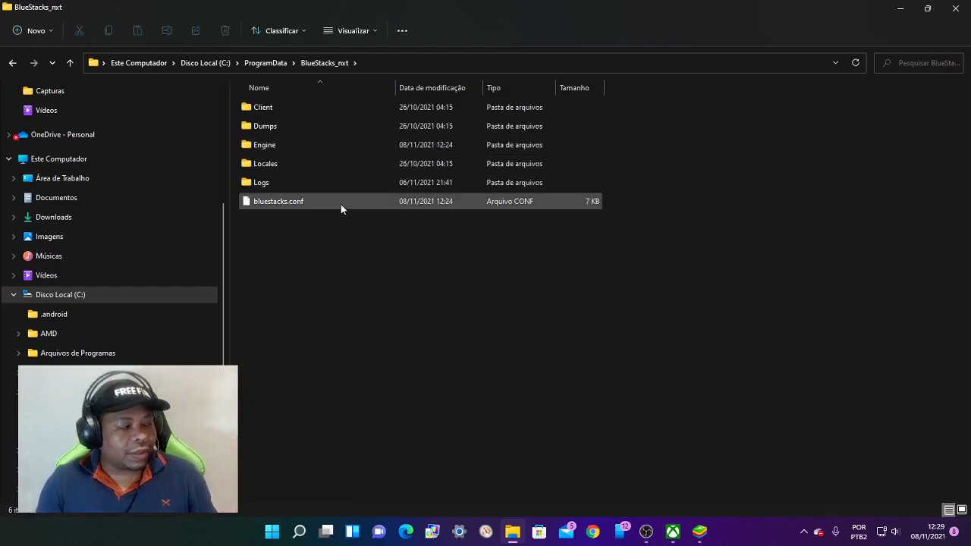
- Open bluestacks.conf with Bloco de Notas without making it the default application for .conf files
click(308, 206)
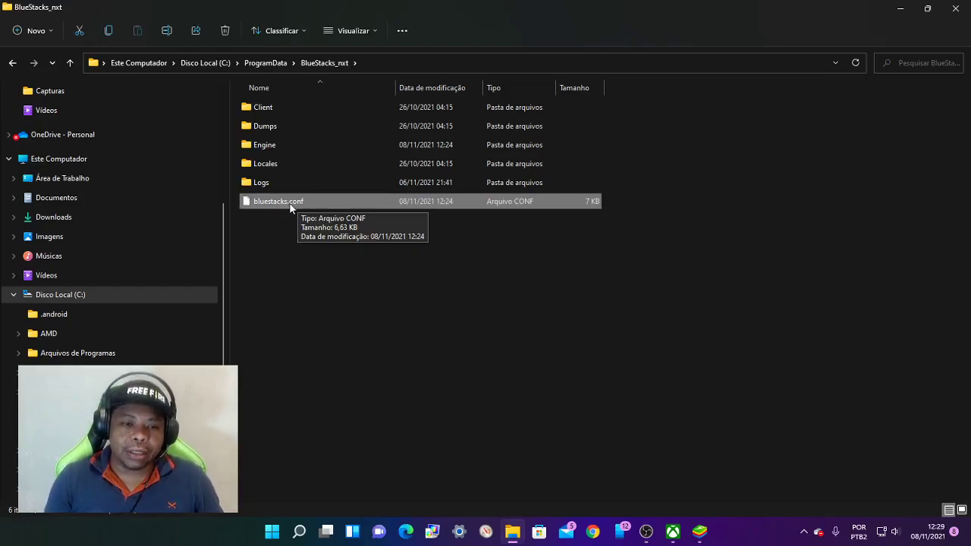
right_click(290, 207)
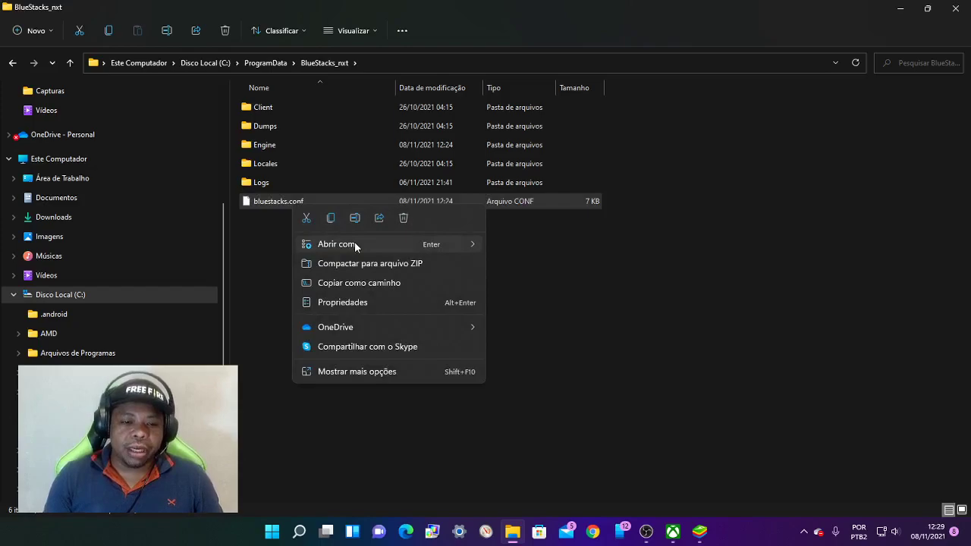
mouse_move(355, 245)
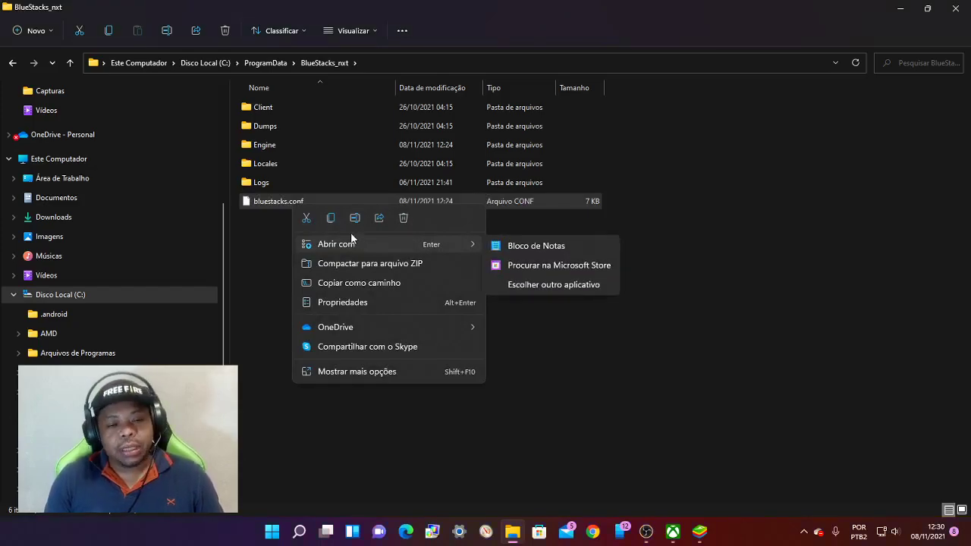
click(338, 370)
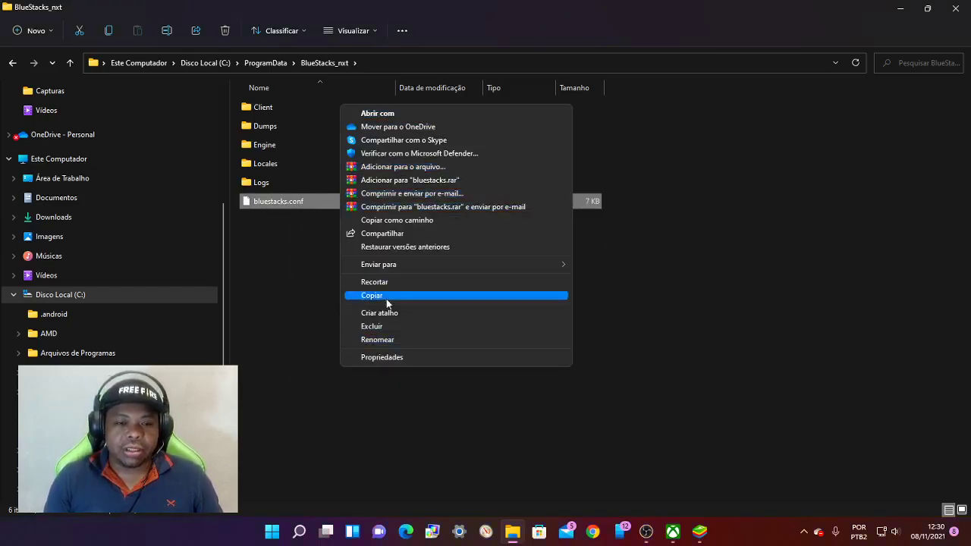
click(373, 115)
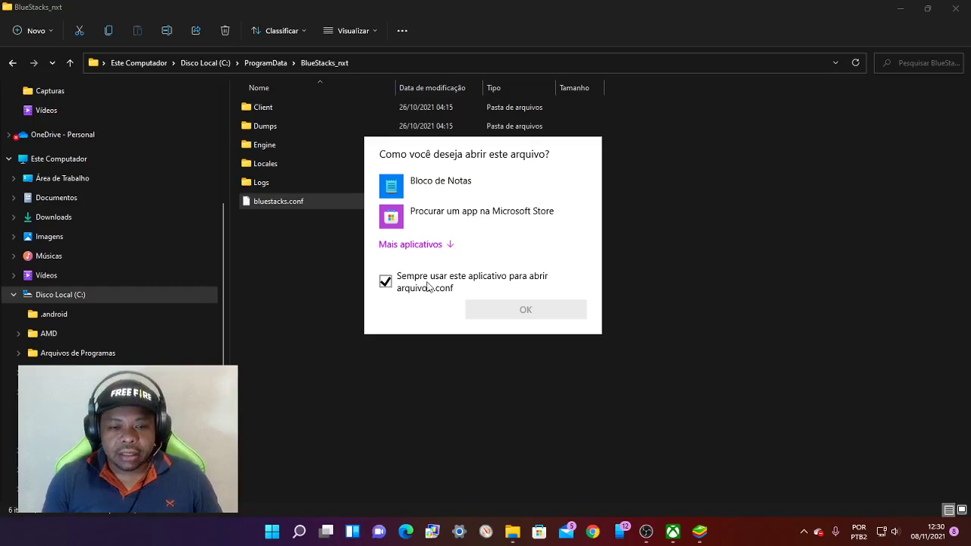
click(407, 188)
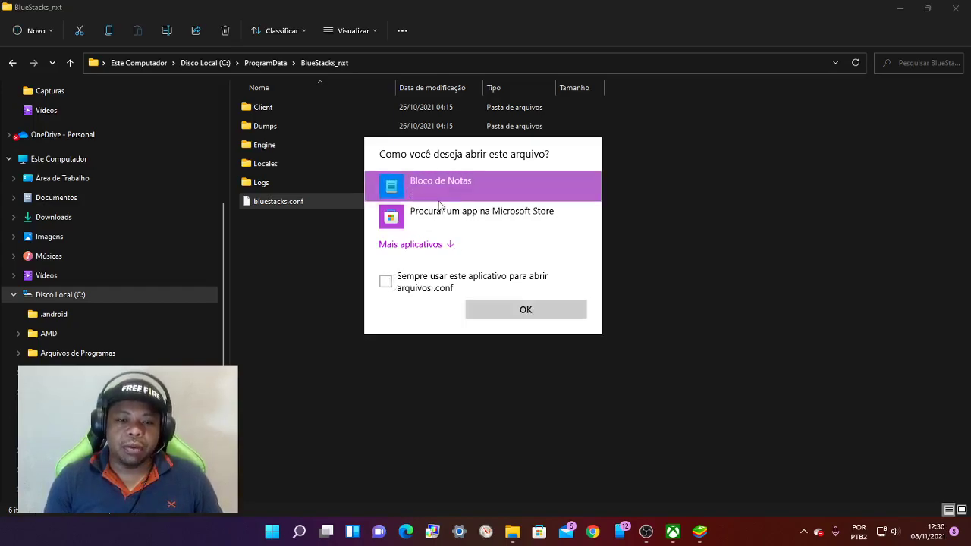
click(550, 312)
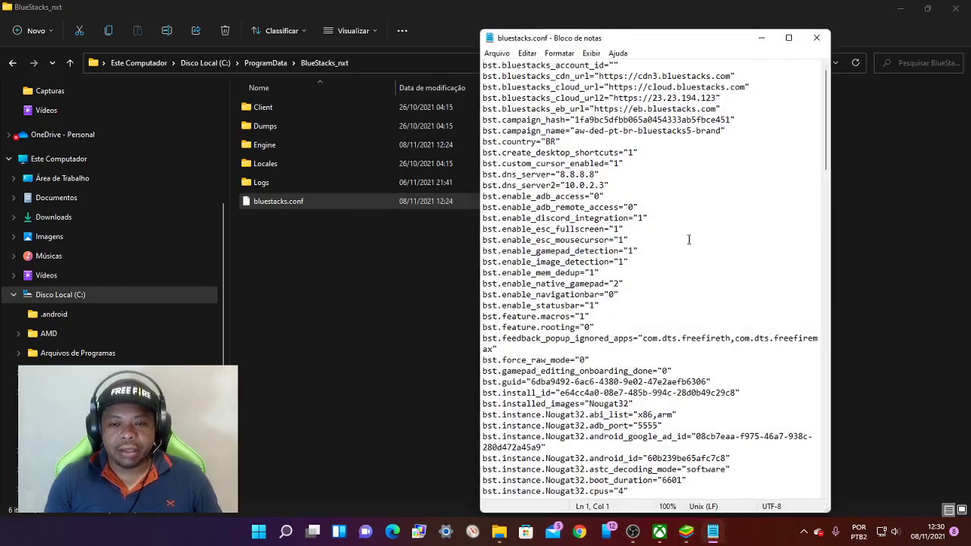
- Set bst.instance.Nougat32.max_fps to 900 in bluestacks.conf
drag(598, 36, 614, 15)
scroll(588, 192, down, 5)
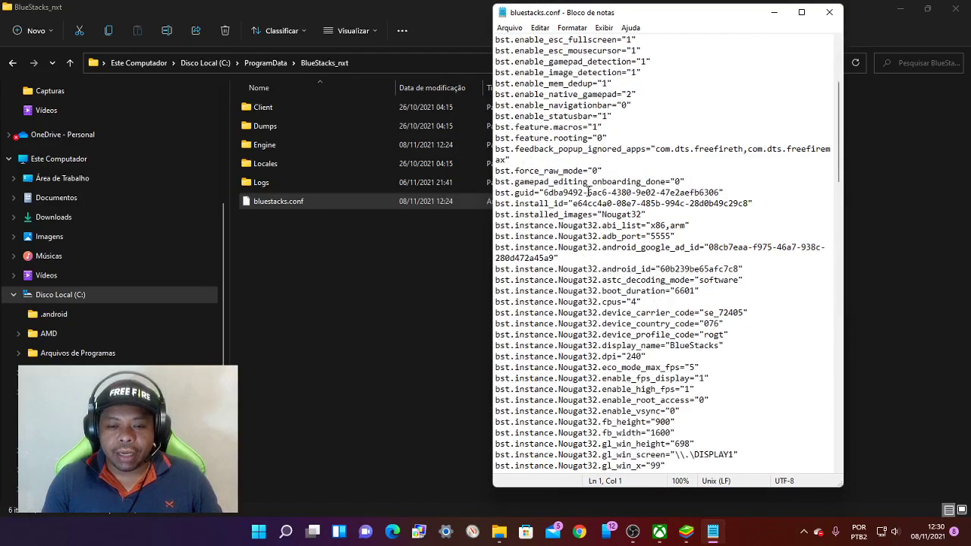
scroll(588, 192, down, 3)
drag(517, 347, 553, 347)
click(596, 346)
scroll(597, 346, down, 3)
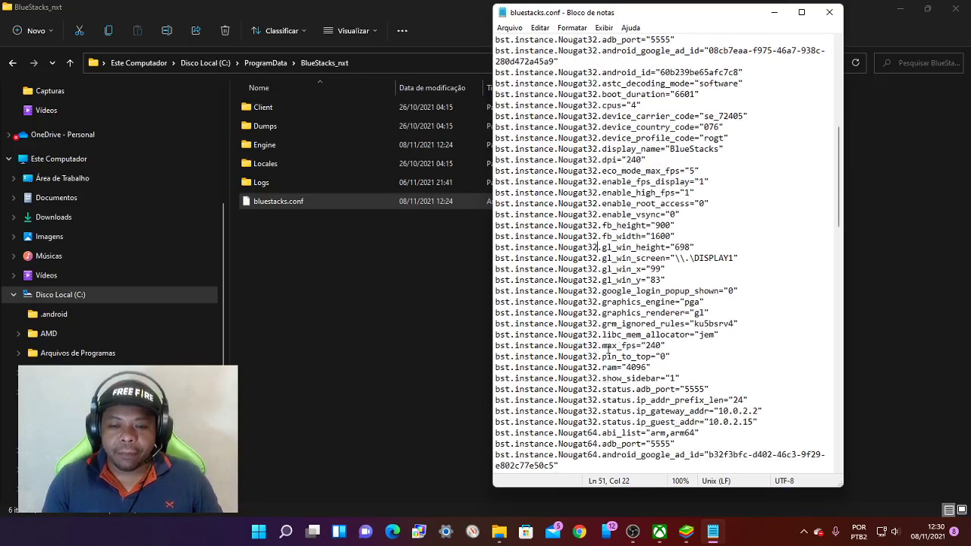
drag(515, 346, 645, 347)
triple_click(649, 347)
click(651, 348)
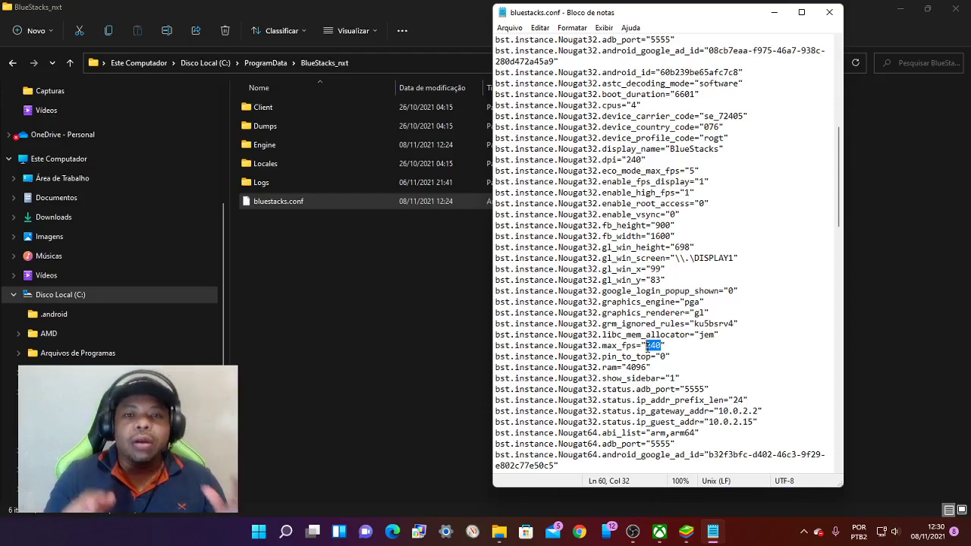
text(90)
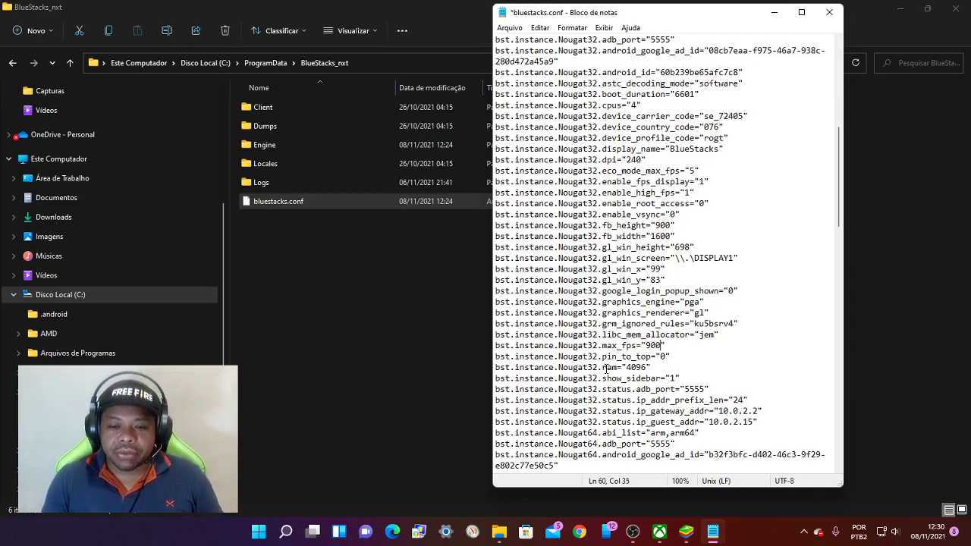
- Set bst.instance.Nougat32.ram to 7000 in bluestacks.conf
drag(648, 367, 631, 367)
text(7000)
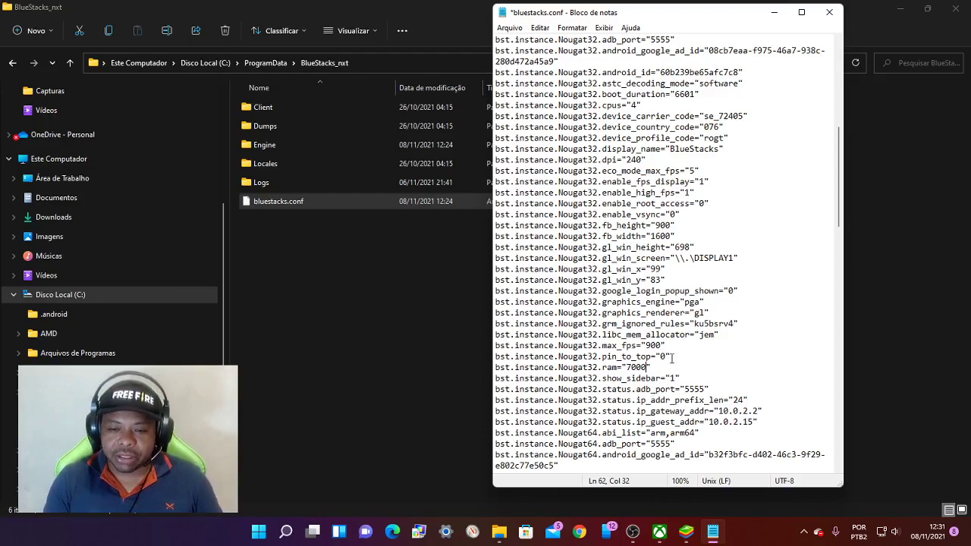
- Check the max_fps and ram entries of the Nougat64 instance further down in bluestacks.conf
scroll(681, 389, down, 1)
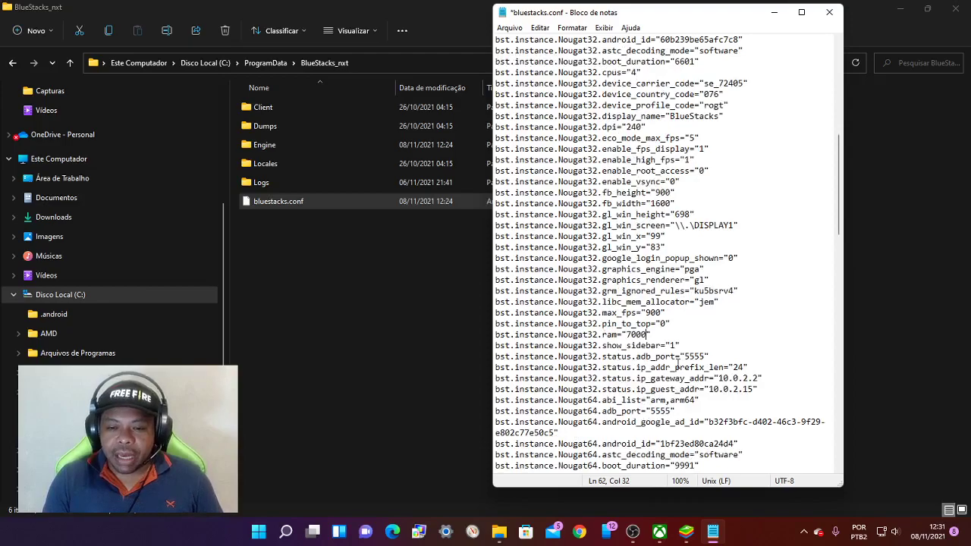
scroll(668, 383, down, 1)
scroll(595, 339, down, 5)
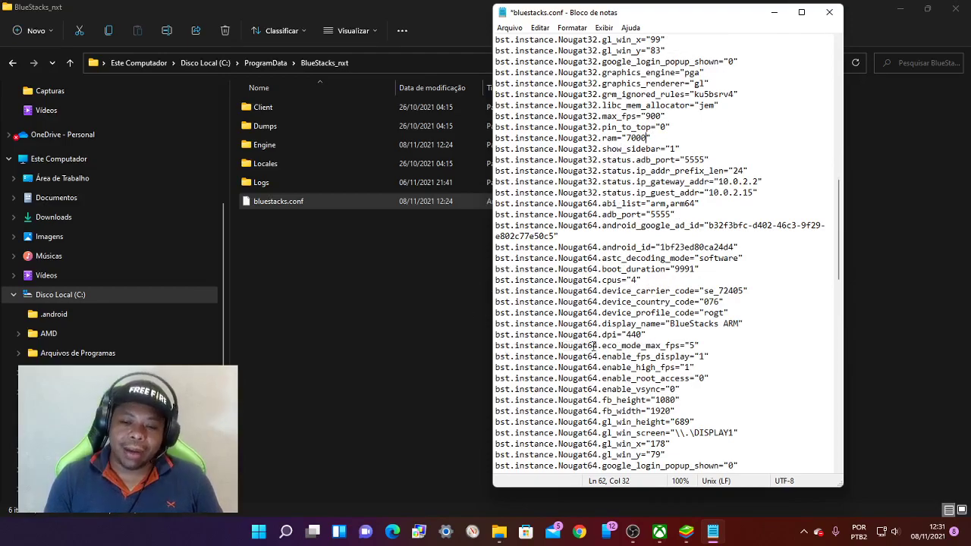
scroll(595, 346, down, 3)
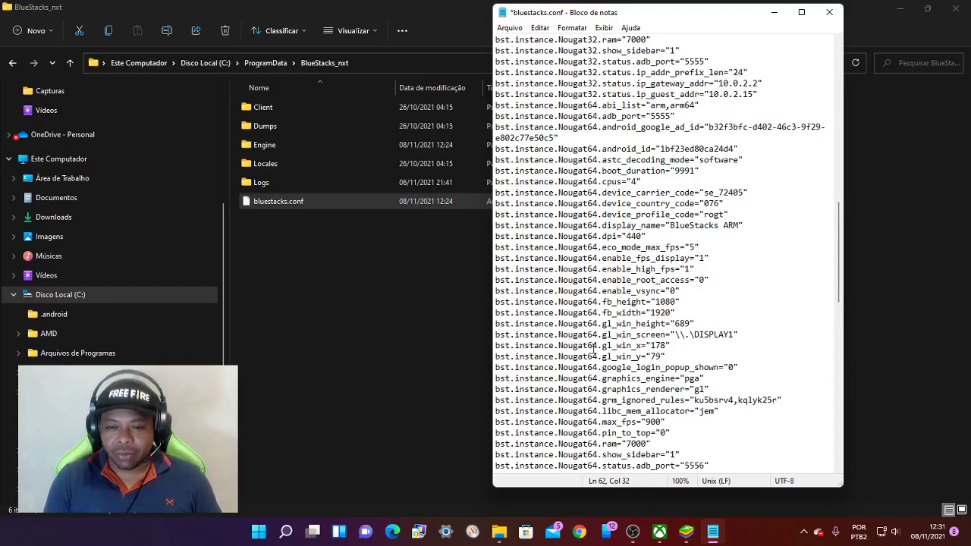
scroll(595, 347, down, 1)
scroll(598, 326, down, 1)
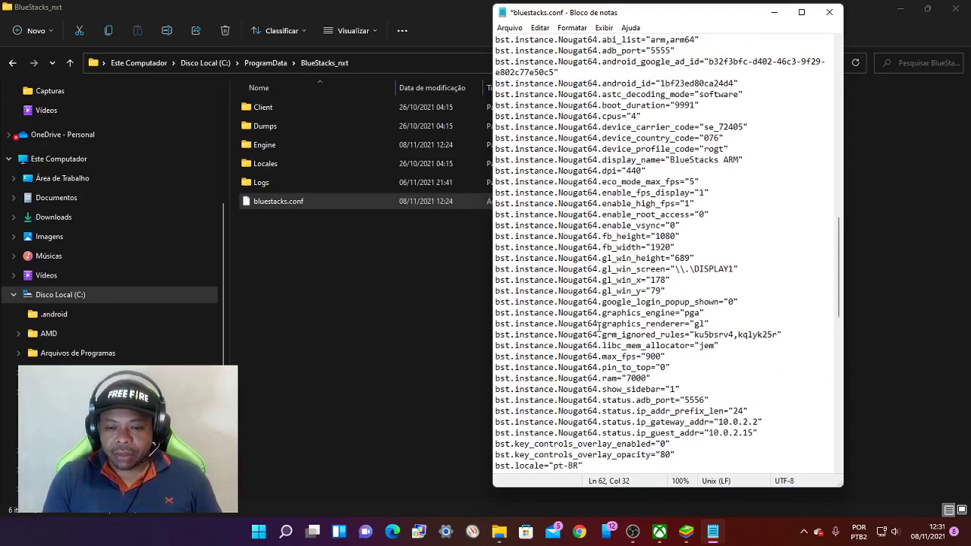
- Review the Nougat64 max_fps and ram lines and the entries below them, and close bluestacks.conf
triple_click(653, 356)
triple_click(640, 377)
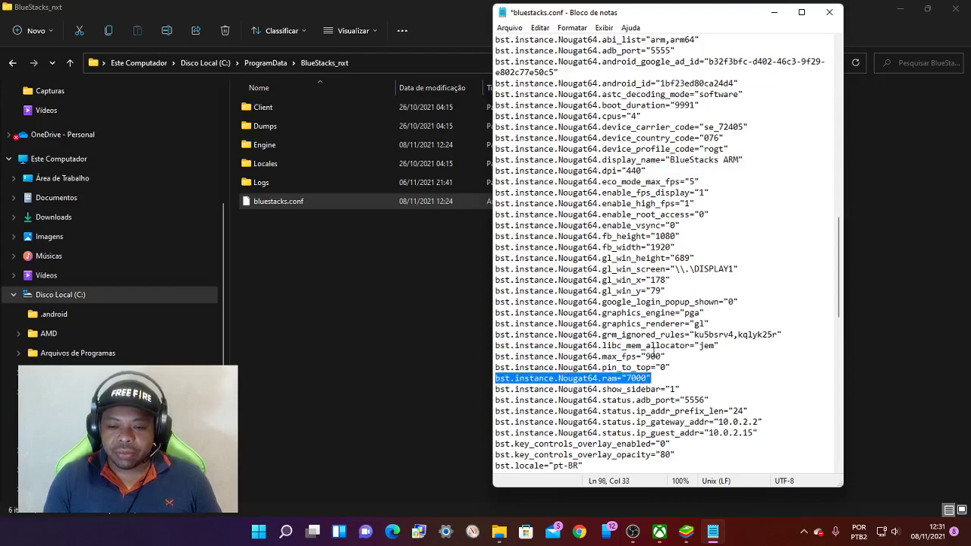
scroll(634, 367, down, 5)
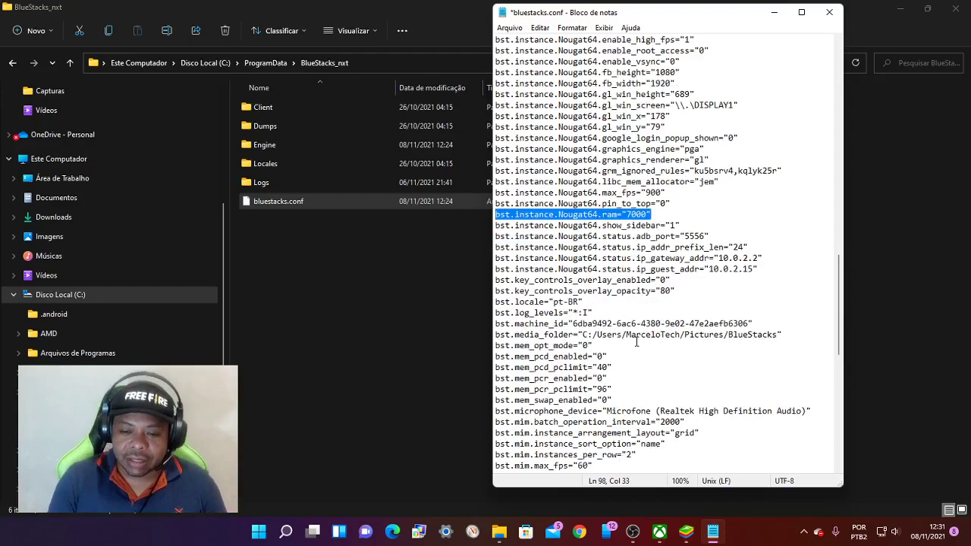
scroll(636, 342, up, 2)
click(830, 13)
click(448, 270)
- Switch to BlueStacks and close the running Free Fire app from the recent apps
click(701, 533)
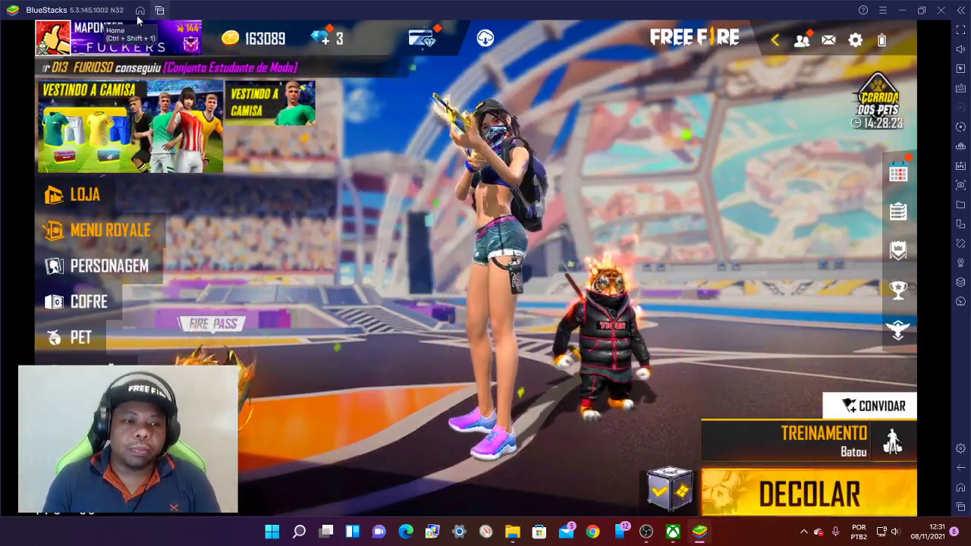
click(159, 10)
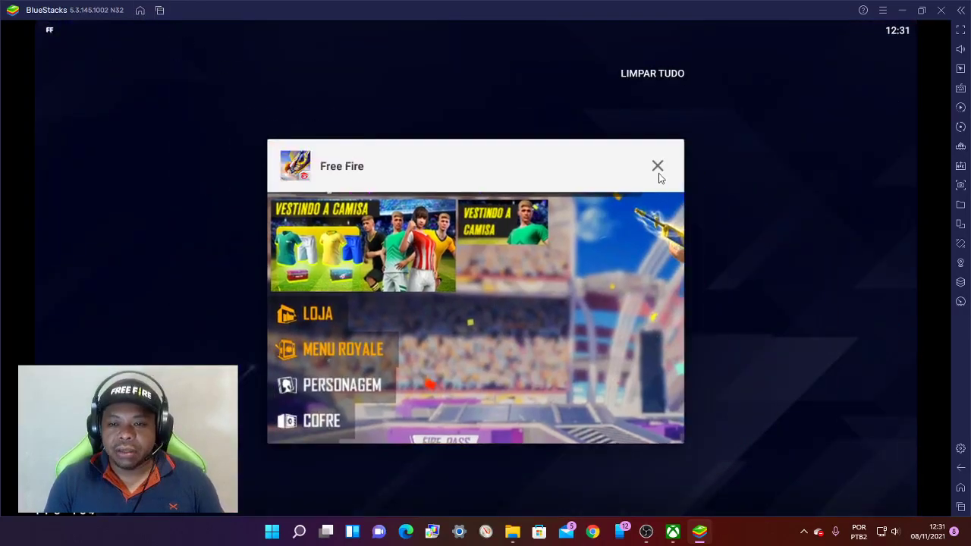
click(659, 173)
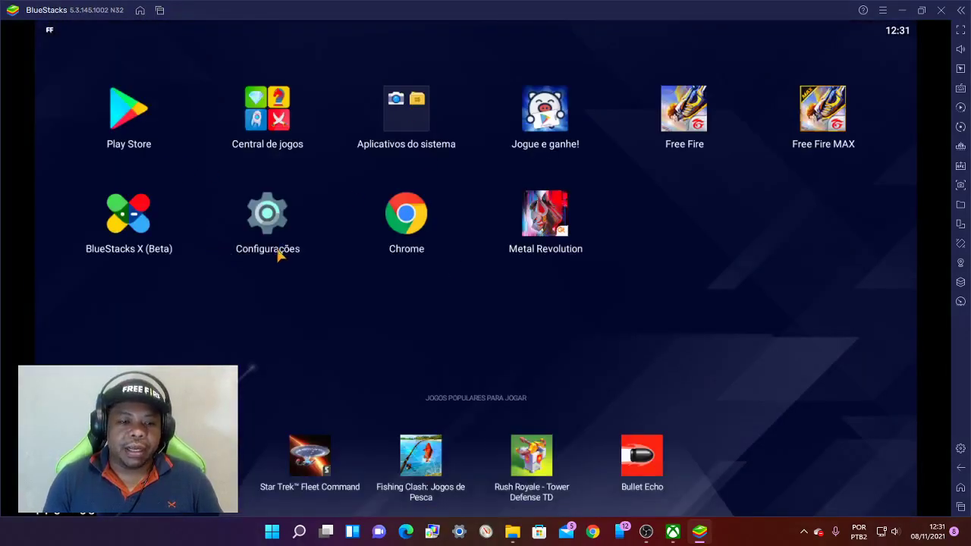
- Set Atraso ao tocar e pressionar to Curto in the accessibility settings of Configurações
click(273, 254)
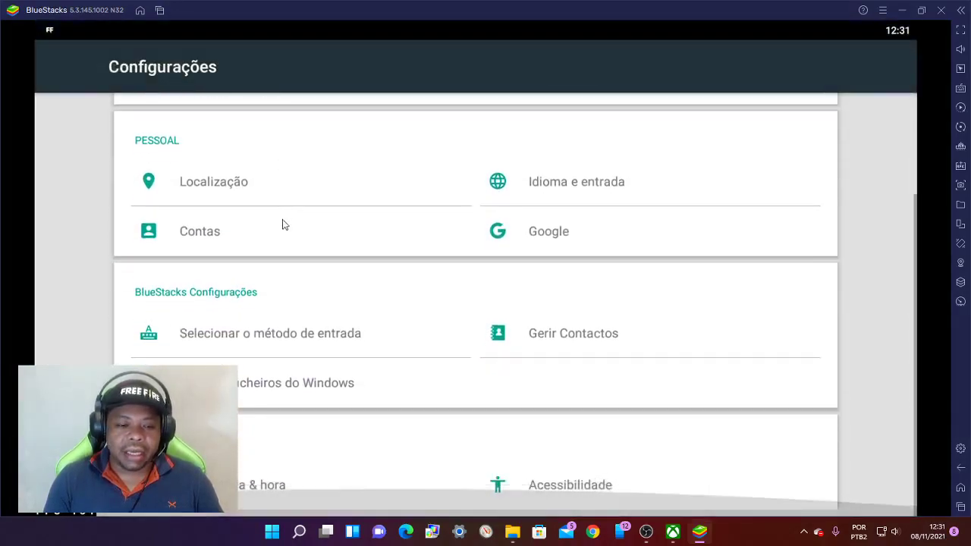
click(554, 489)
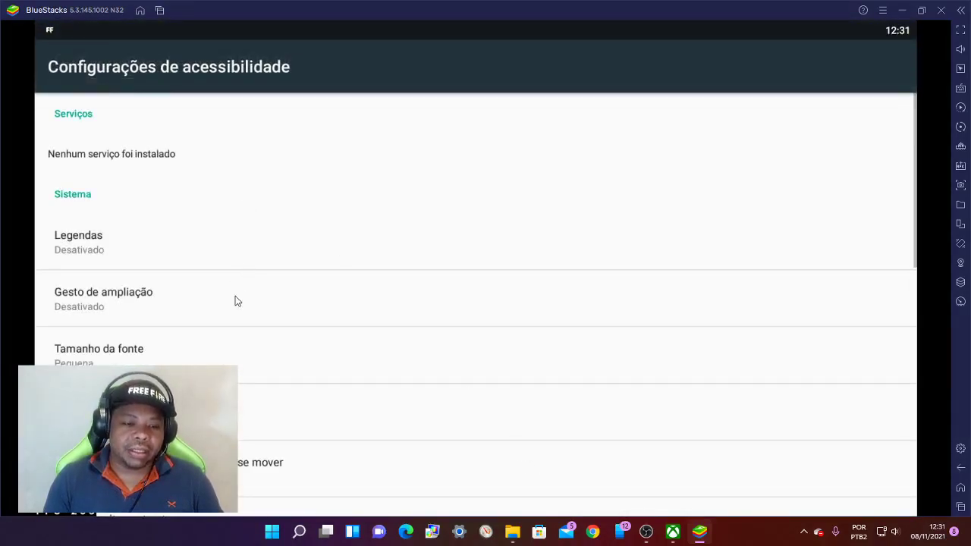
scroll(227, 356, down, 10)
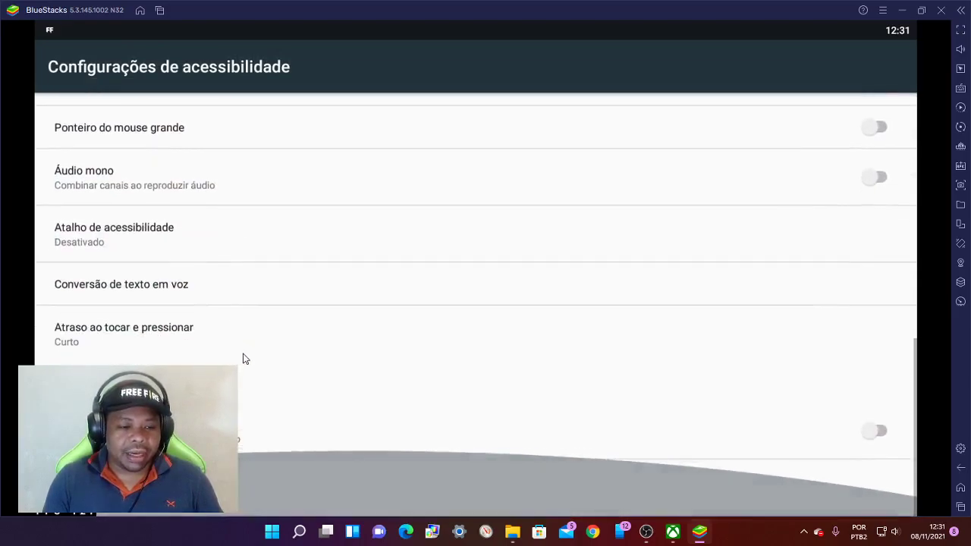
click(102, 335)
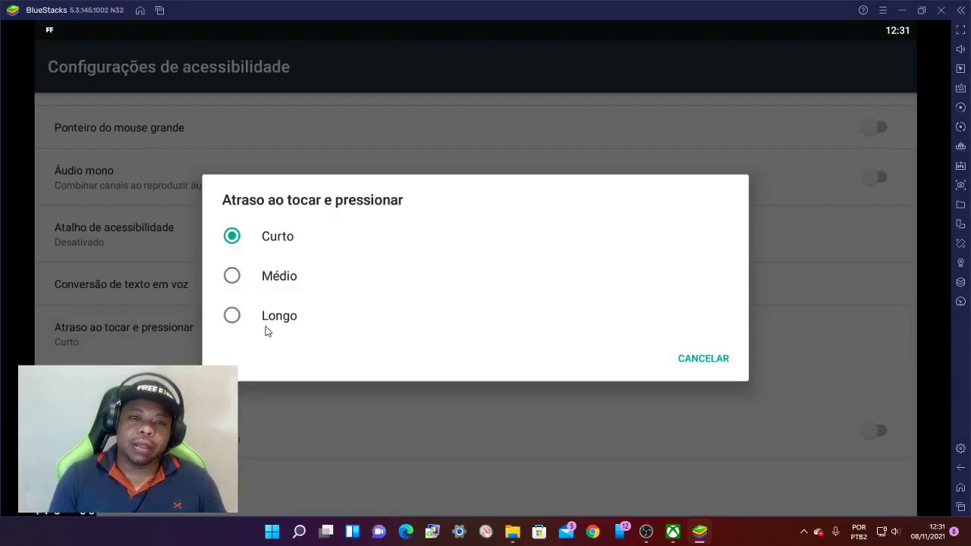
click(252, 247)
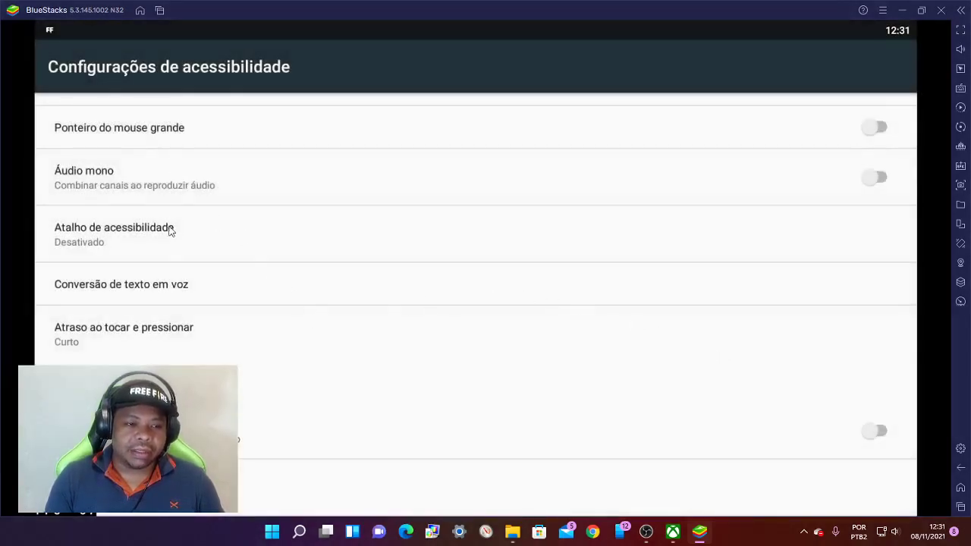
- Enable Clicar depois que o ponteiro parar de se mover with the delay before the click at its 200 ms minimum
scroll(163, 260, up, 5)
scroll(205, 234, up, 4)
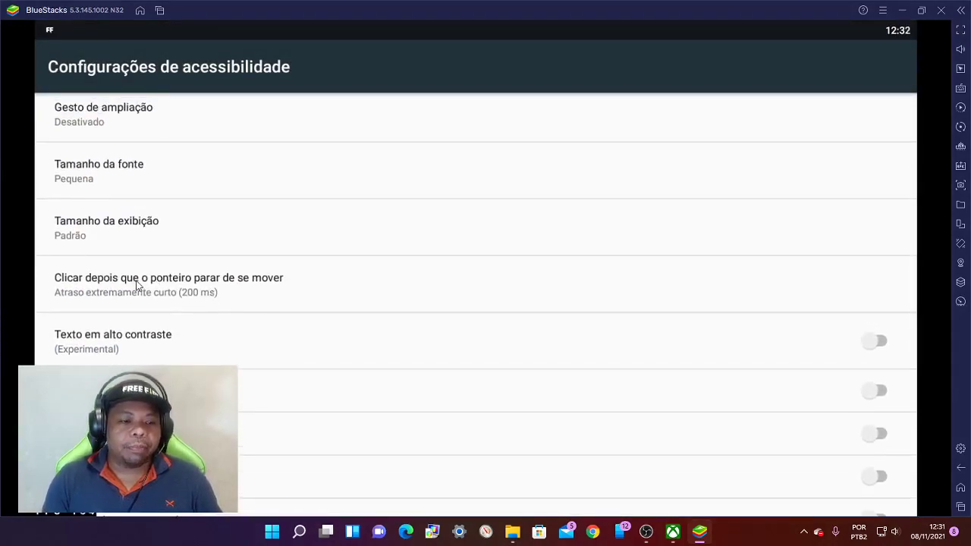
click(254, 280)
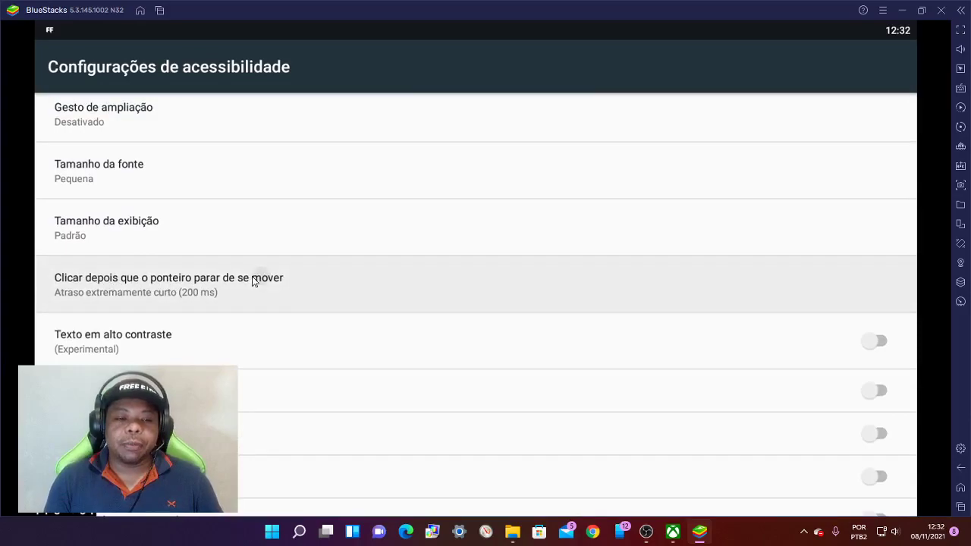
click(875, 119)
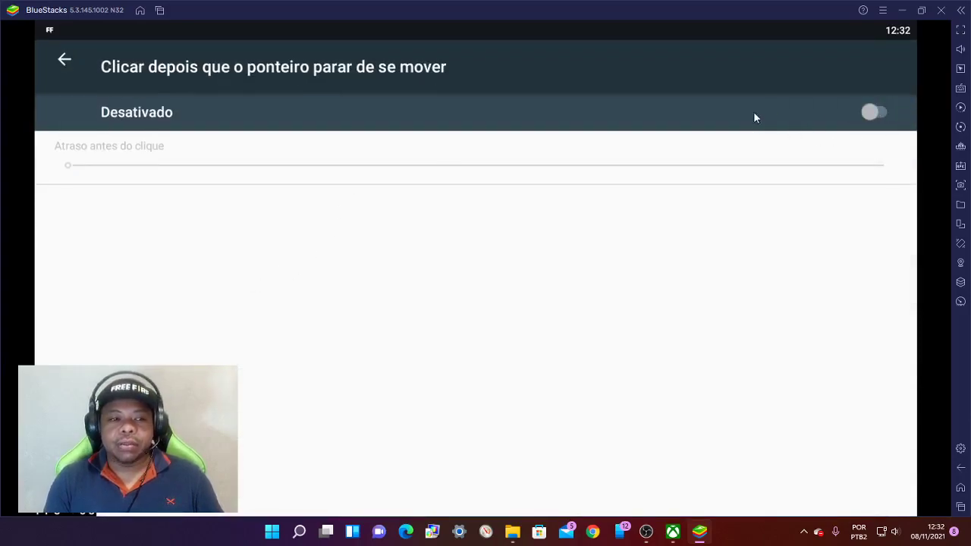
click(875, 113)
drag(68, 165, 14, 165)
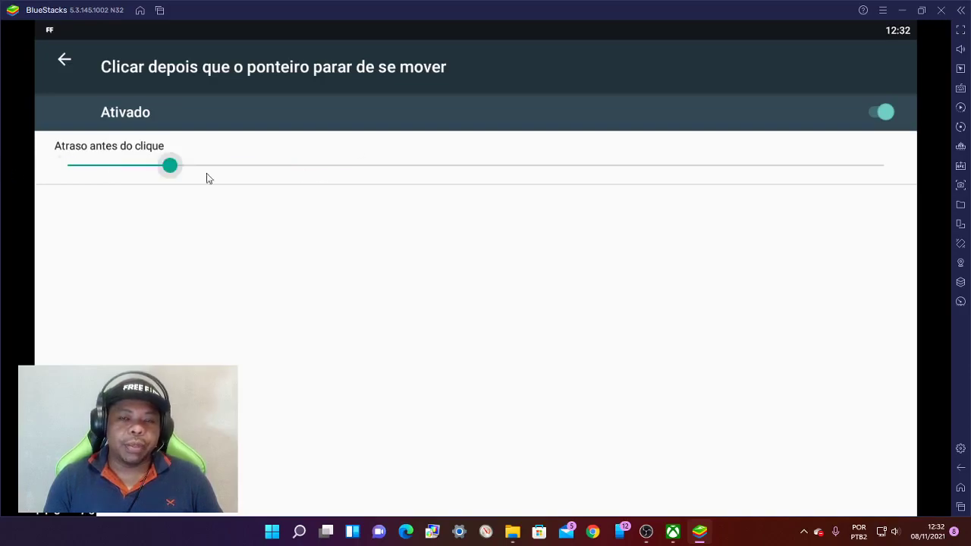
click(63, 59)
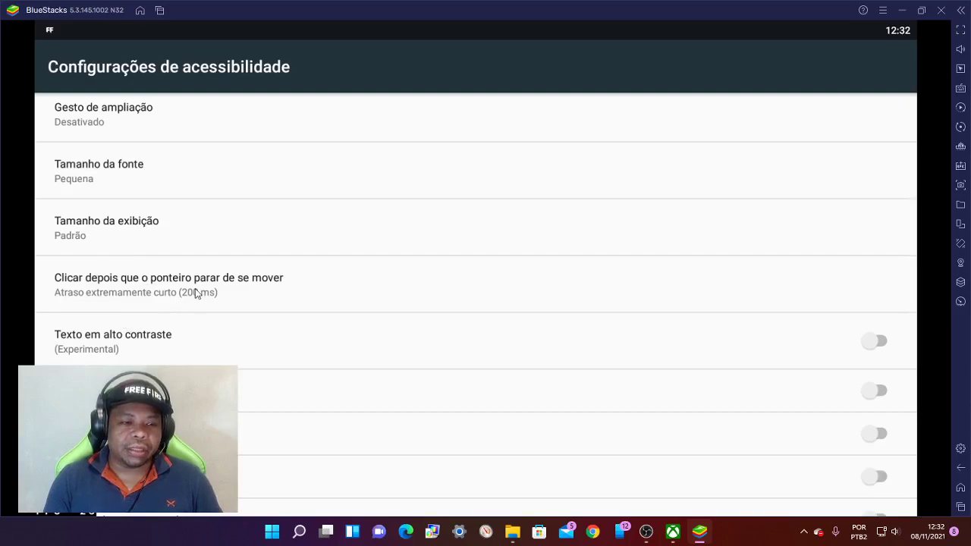
- Leave the accessibility settings and open Acesso especial in the Configurar apps options of Aplicativos
scroll(194, 283, up, 3)
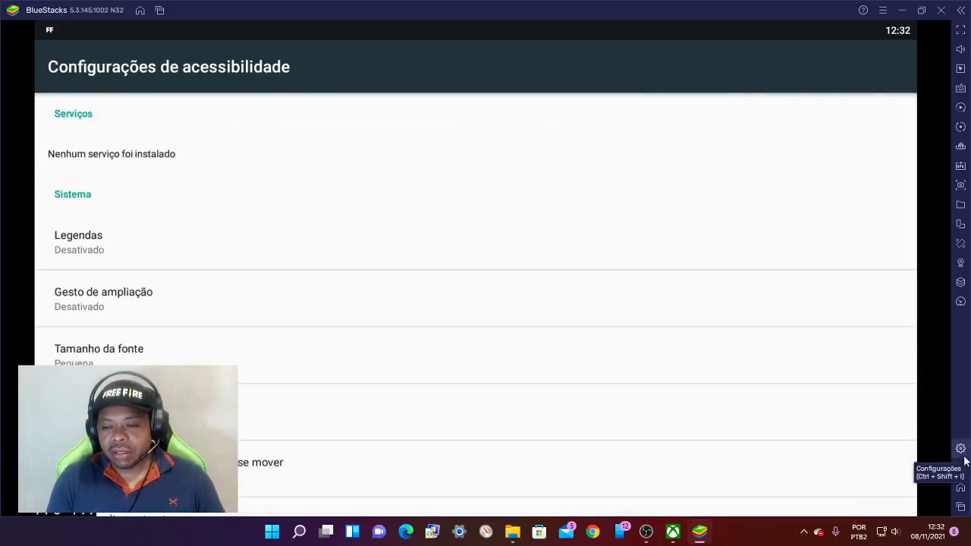
click(963, 473)
scroll(645, 455, up, 3)
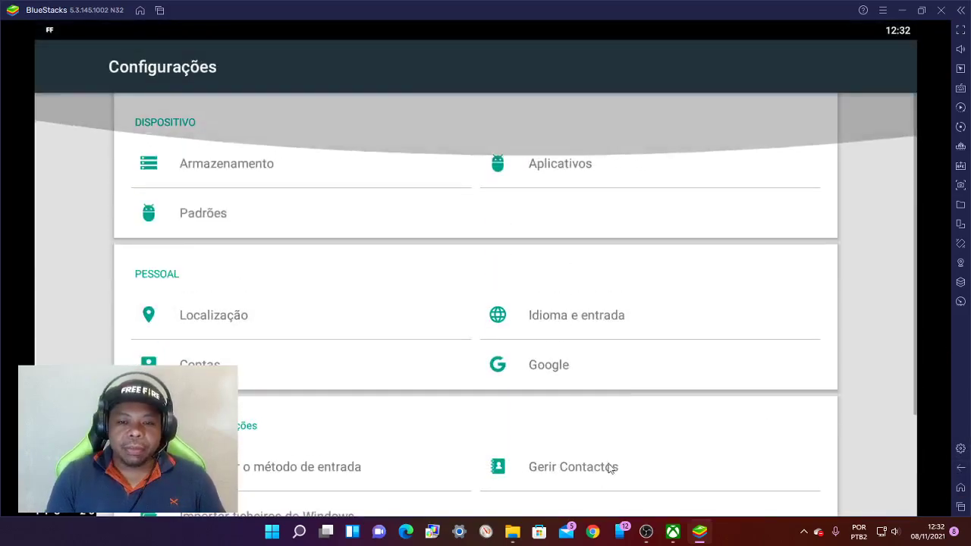
click(542, 177)
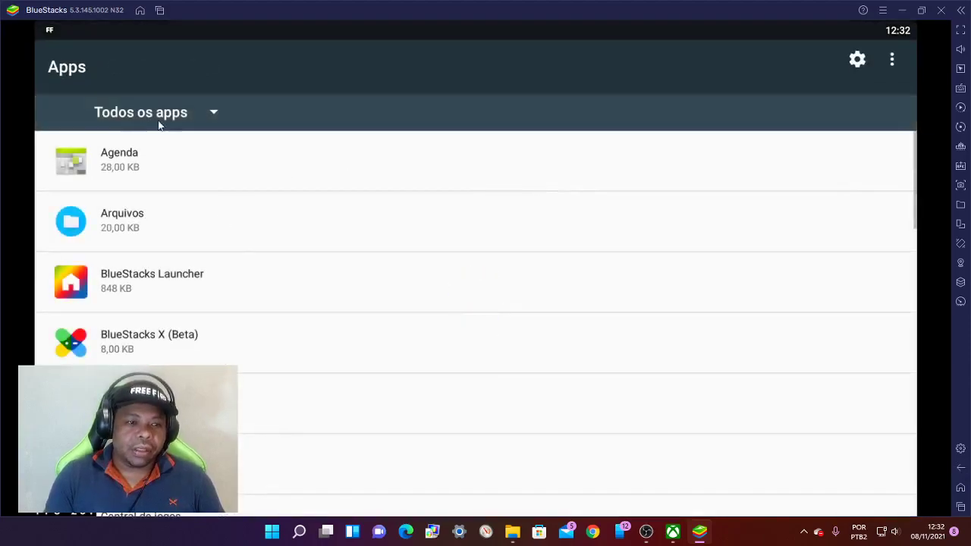
click(860, 66)
scroll(190, 309, down, 2)
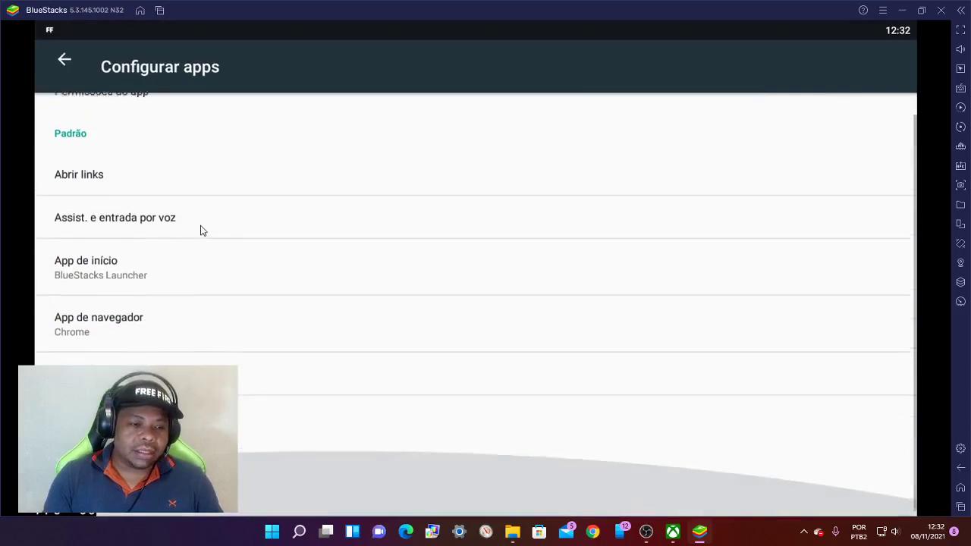
scroll(124, 264, up, 2)
scroll(124, 265, down, 2)
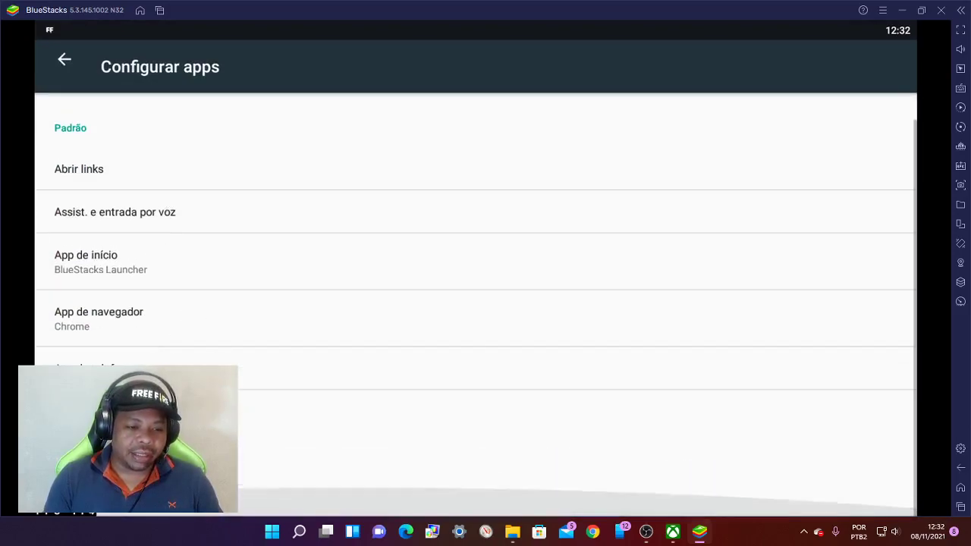
click(220, 372)
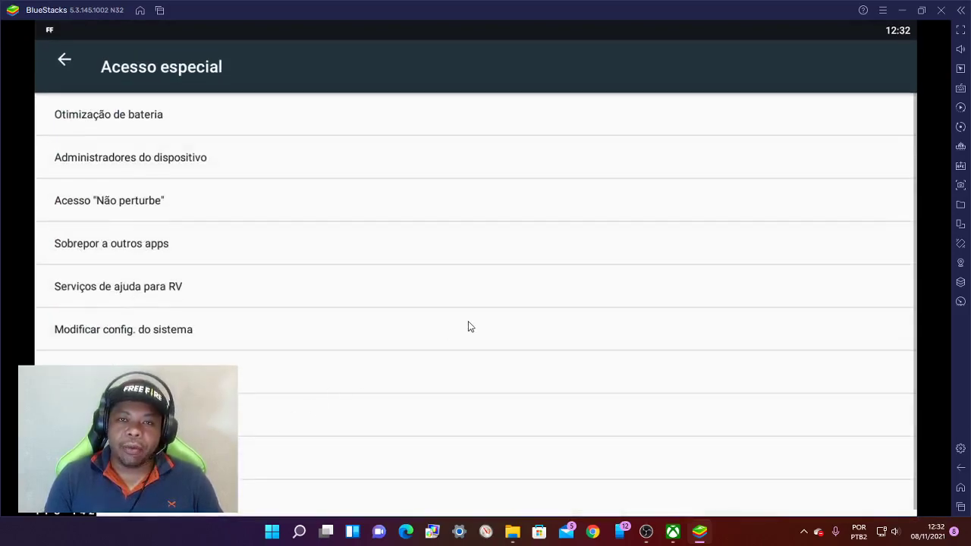
click(645, 530)
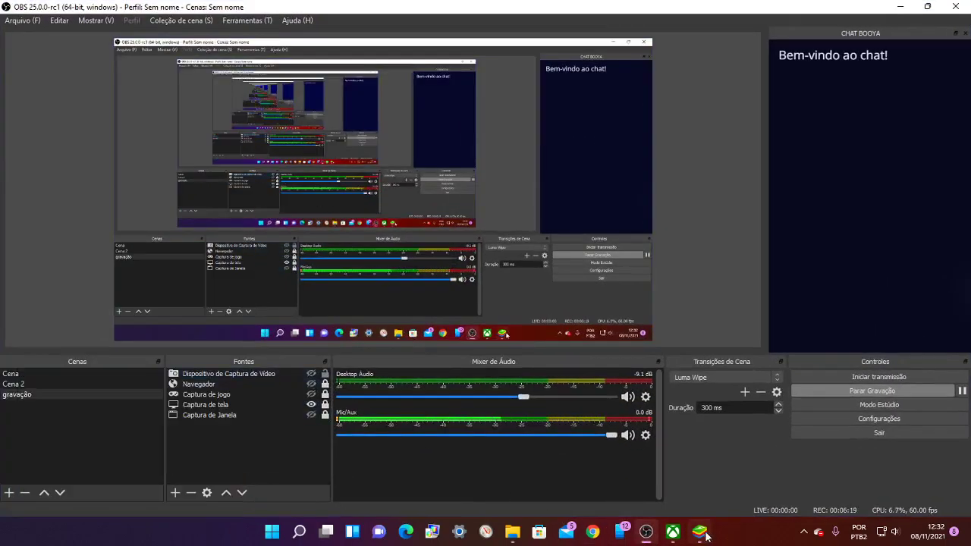
key(alt+Tab)
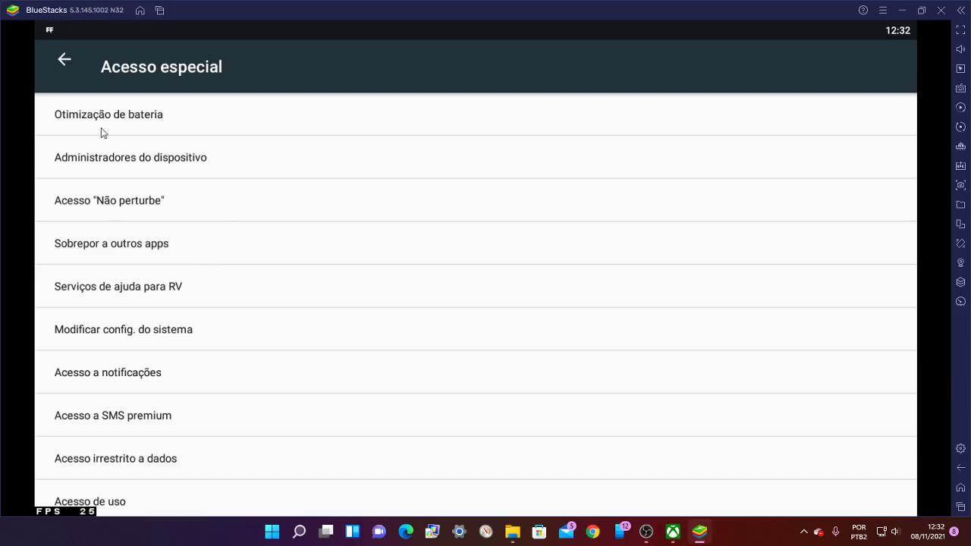
- Open Otimização de bateria and set its app list to show Todos os apps
click(140, 118)
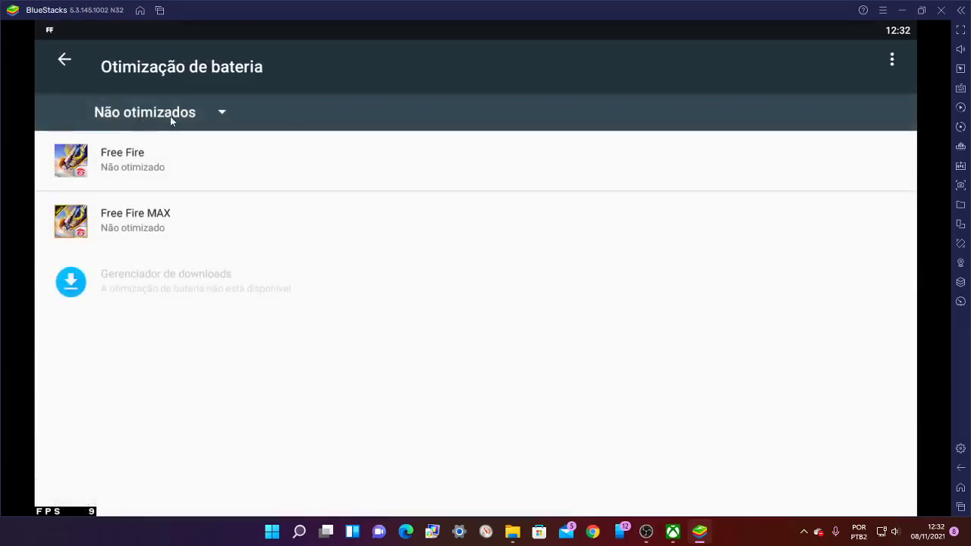
click(204, 114)
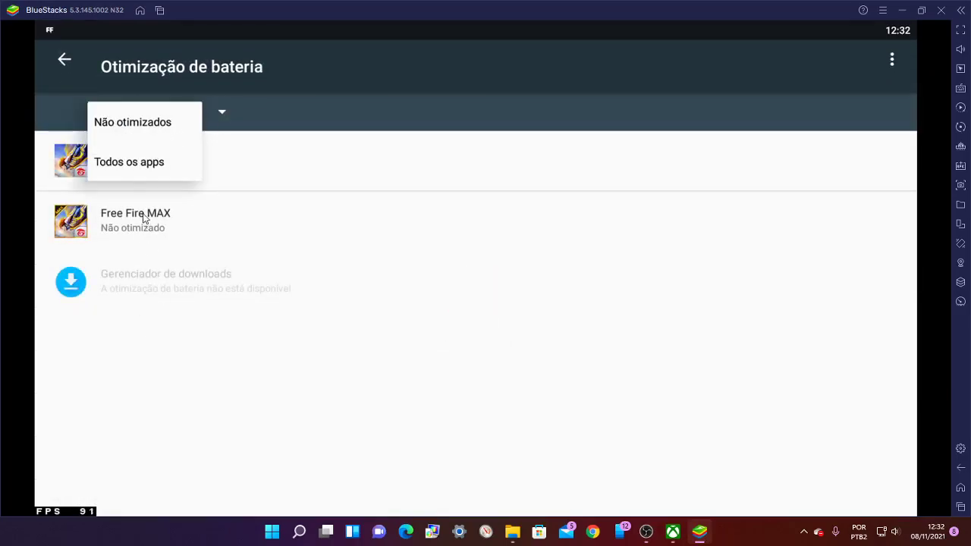
click(173, 122)
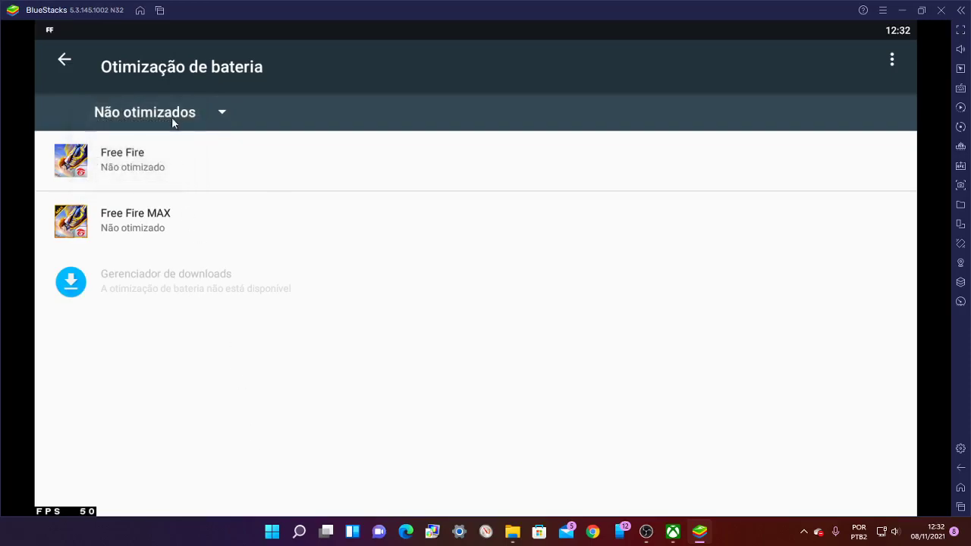
click(217, 116)
click(136, 169)
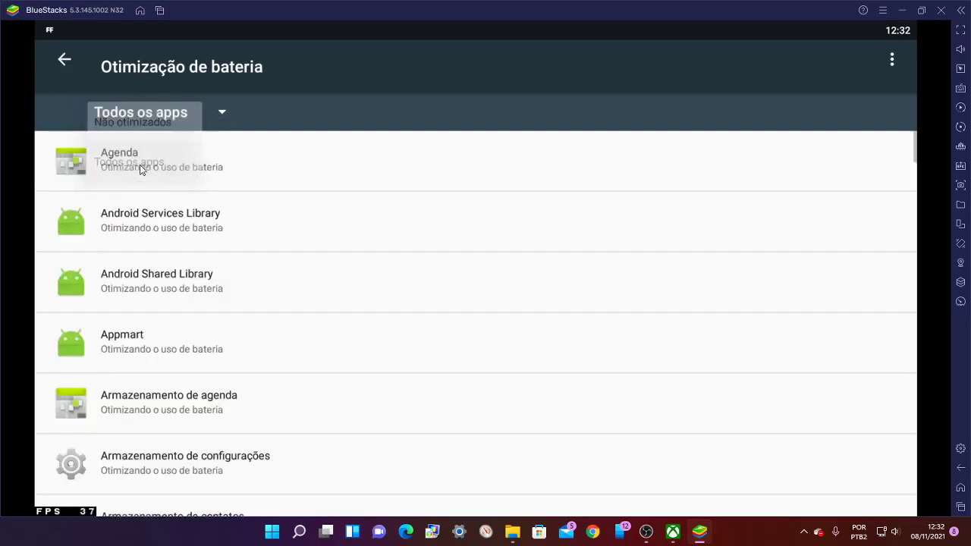
- Find Free Fire in the battery optimization list and set it to Não otimizar
scroll(256, 247, down, 5)
scroll(294, 212, down, 8)
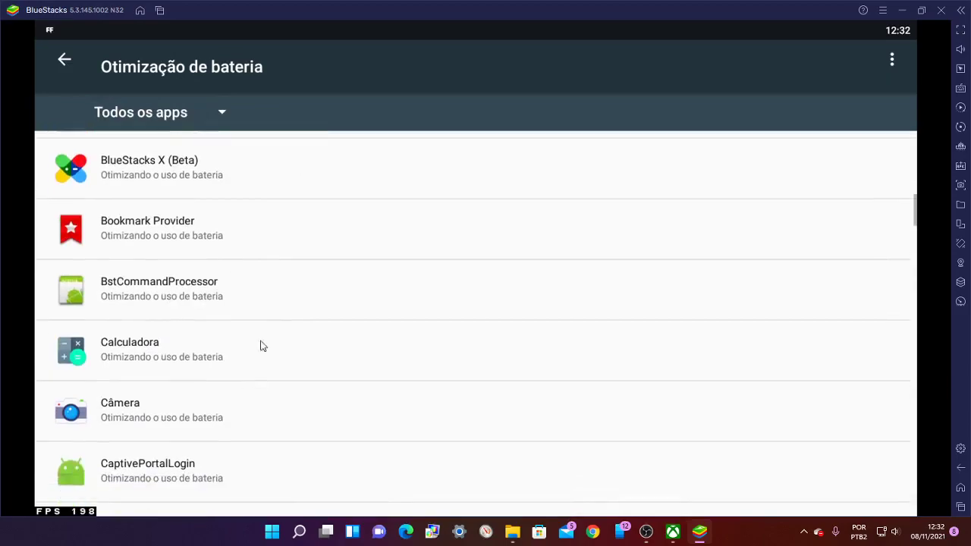
scroll(262, 417, up, 4)
scroll(250, 342, up, 3)
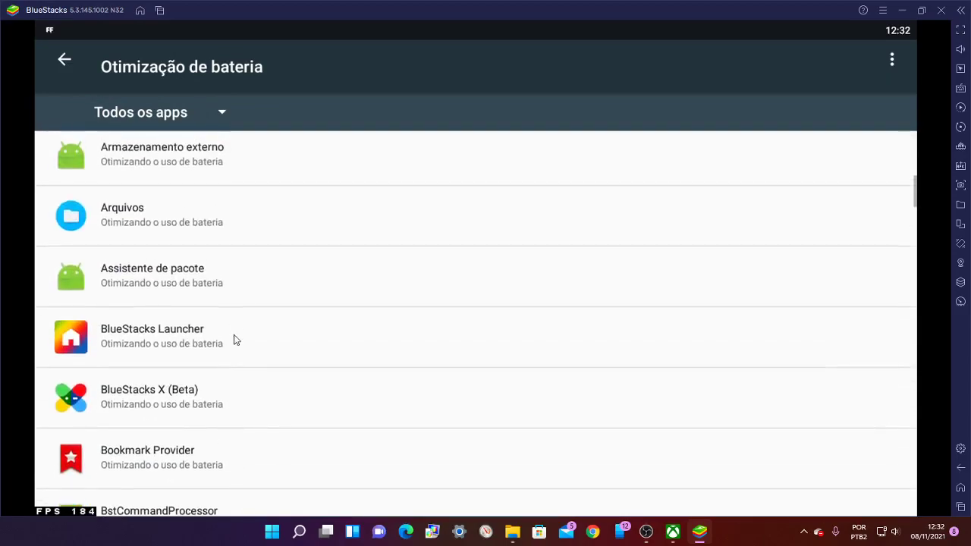
scroll(215, 379, down, 8)
scroll(221, 402, down, 15)
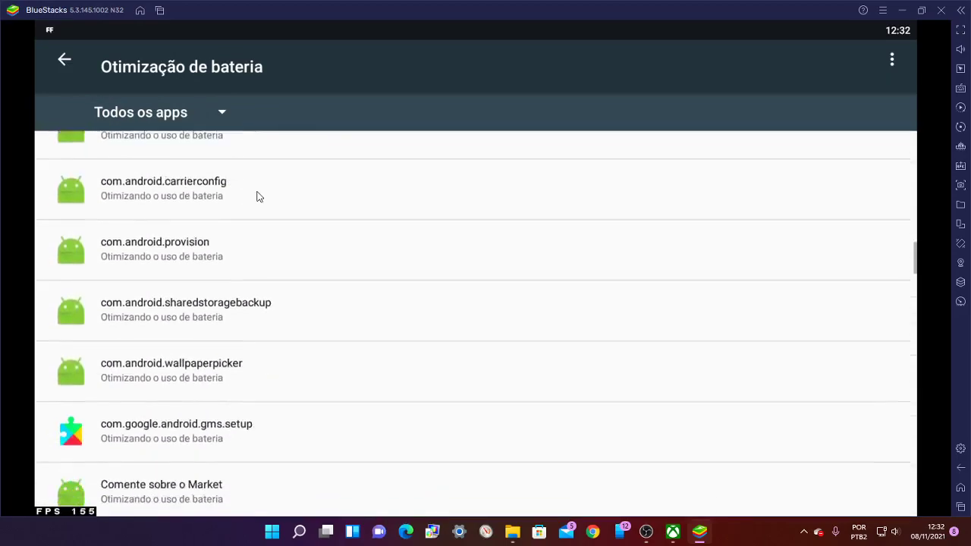
scroll(288, 251, up, 4)
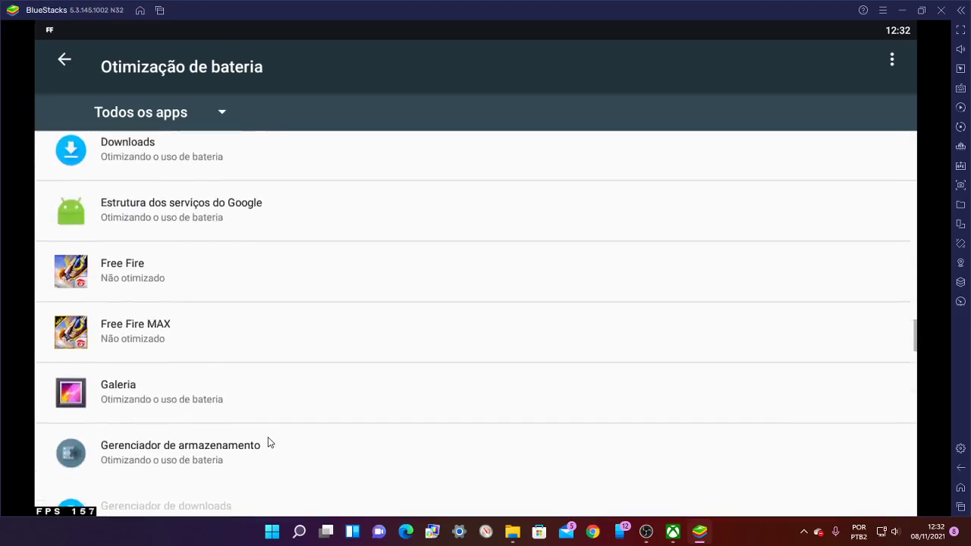
click(187, 285)
click(230, 294)
click(701, 347)
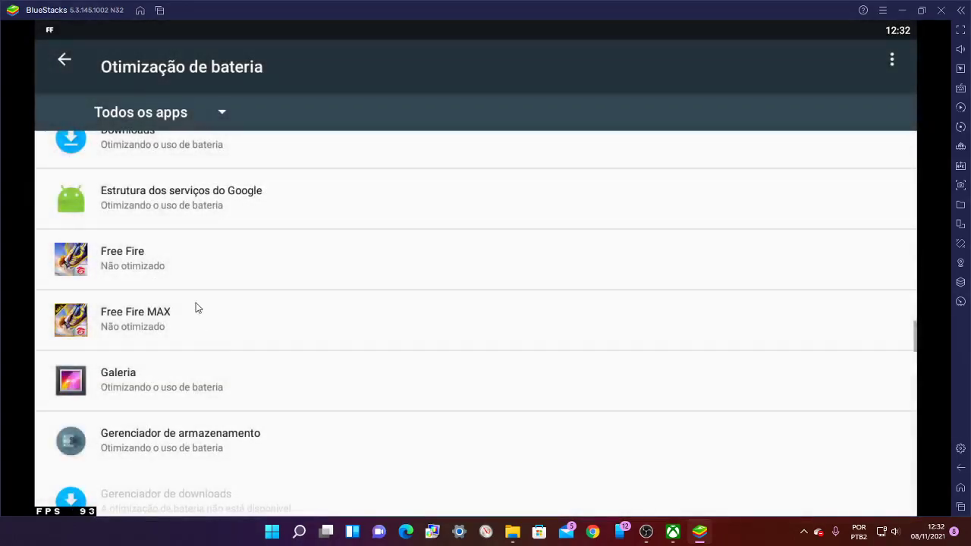
- Set Free Fire MAX to Não otimizar and return to Acesso especial
click(130, 328)
click(277, 293)
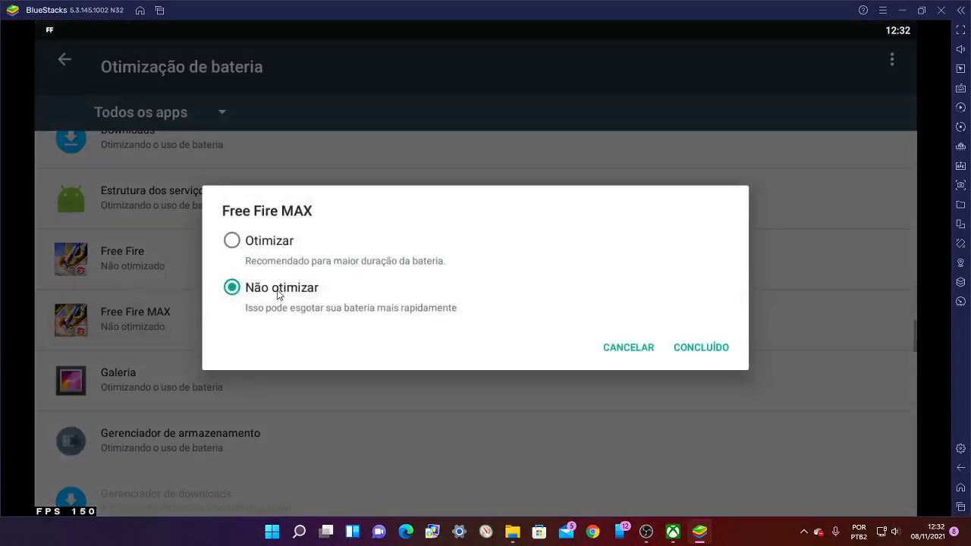
click(706, 347)
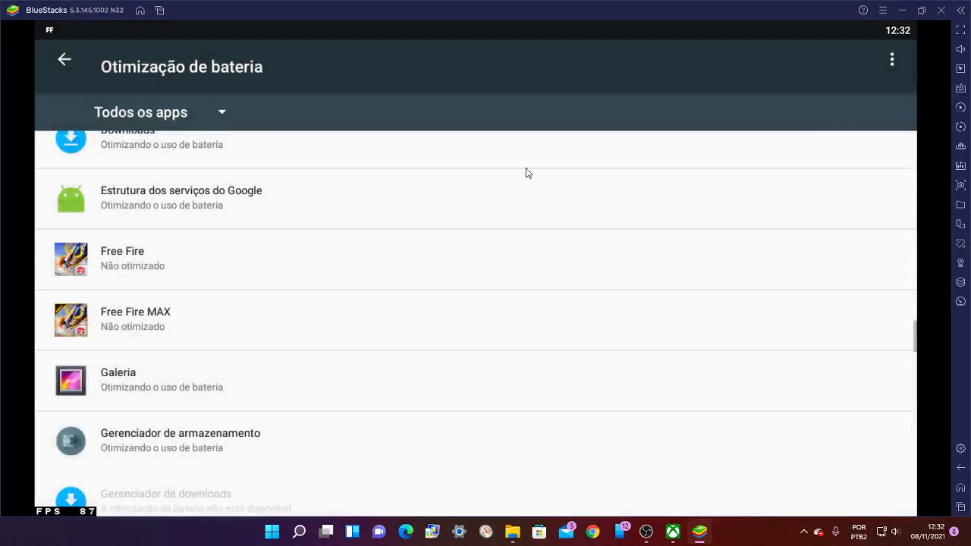
click(64, 73)
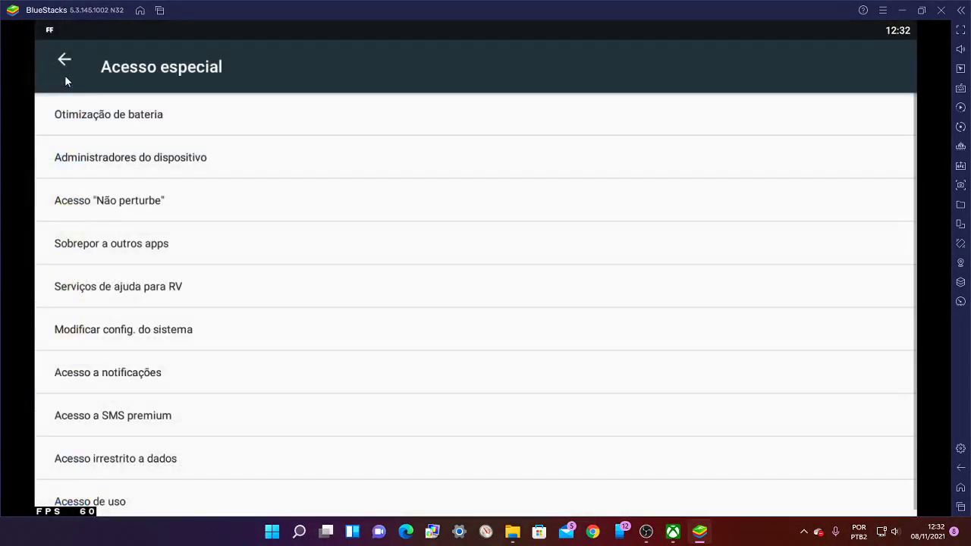
- Quit BlueStacks and close the BlueStacks_nxt folder window to return to the desktop
click(941, 11)
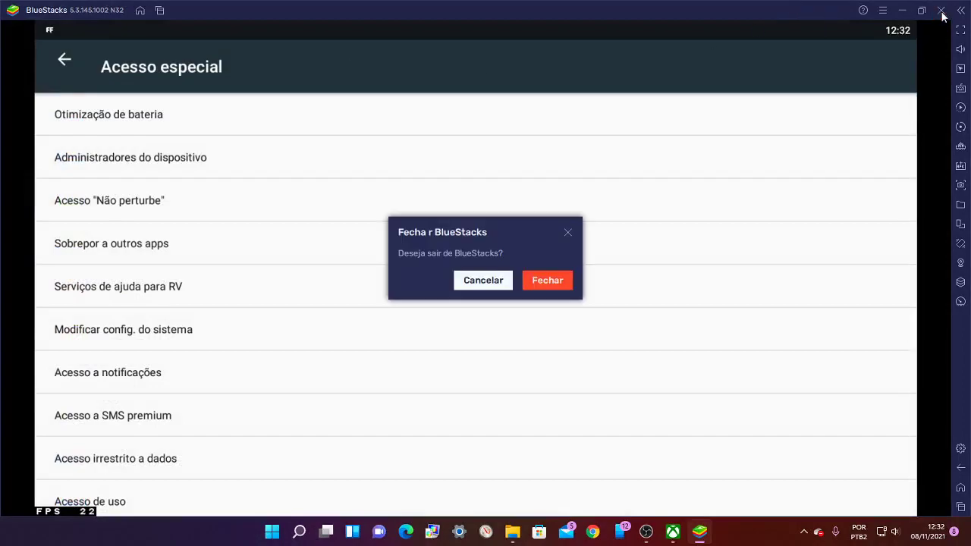
click(547, 281)
click(899, 8)
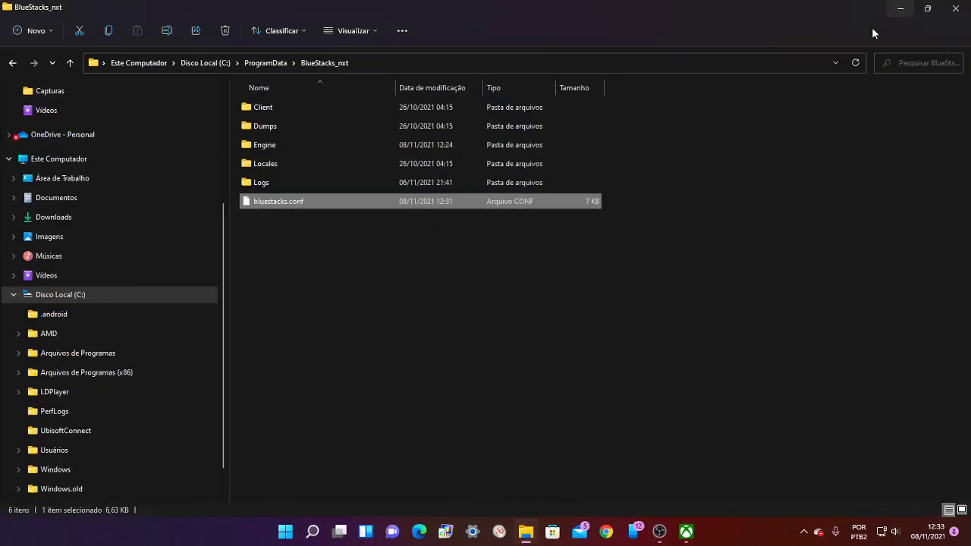
click(954, 8)
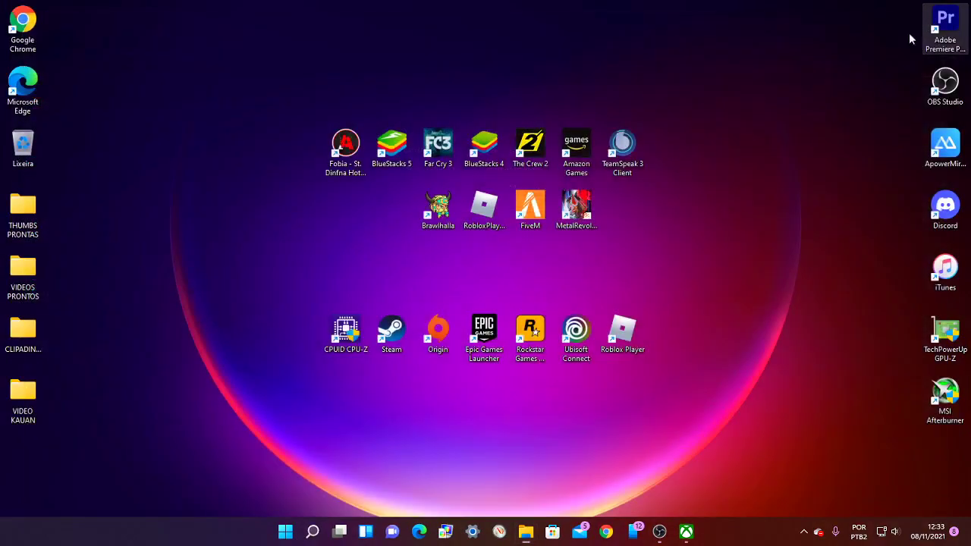
- Open Configurações de exibição from the desktop and go to the Elementos gráficos settings
right_click(509, 52)
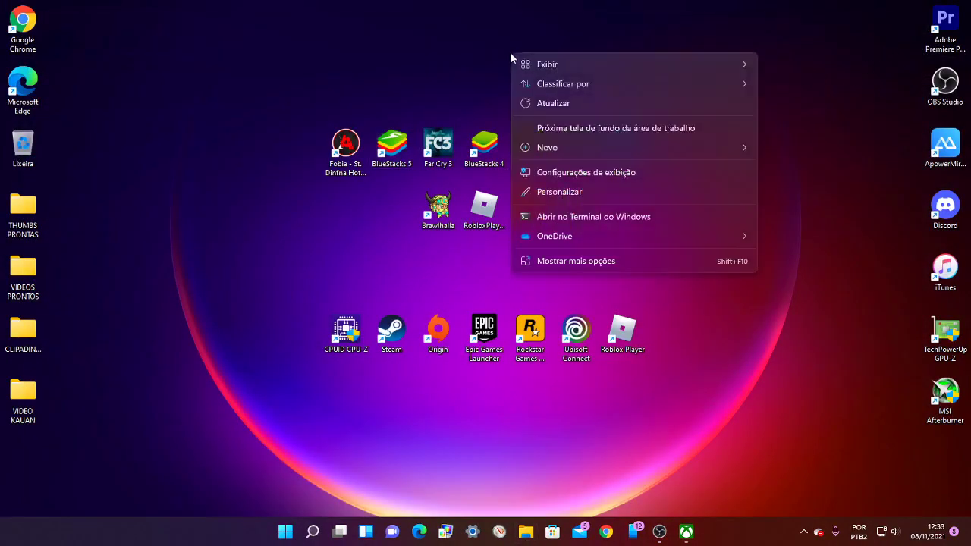
click(550, 262)
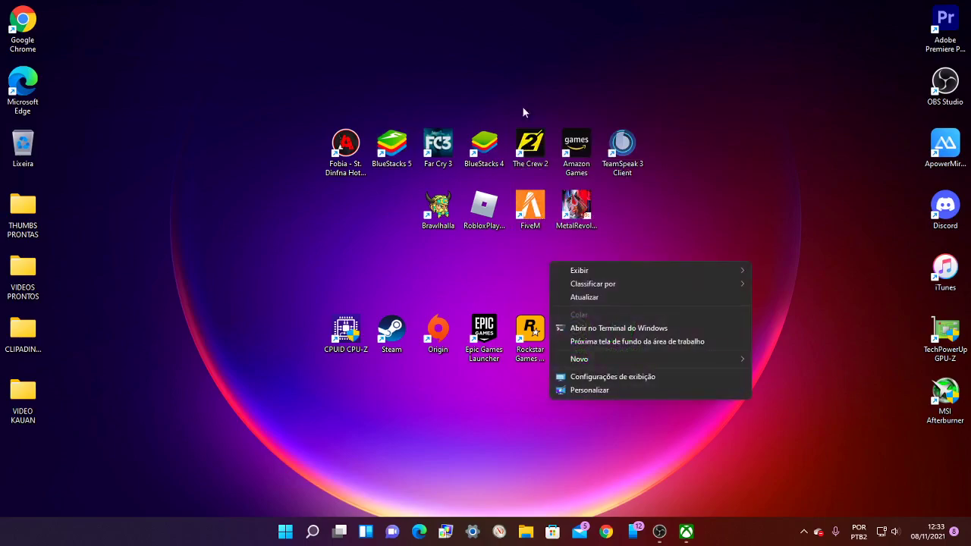
click(592, 377)
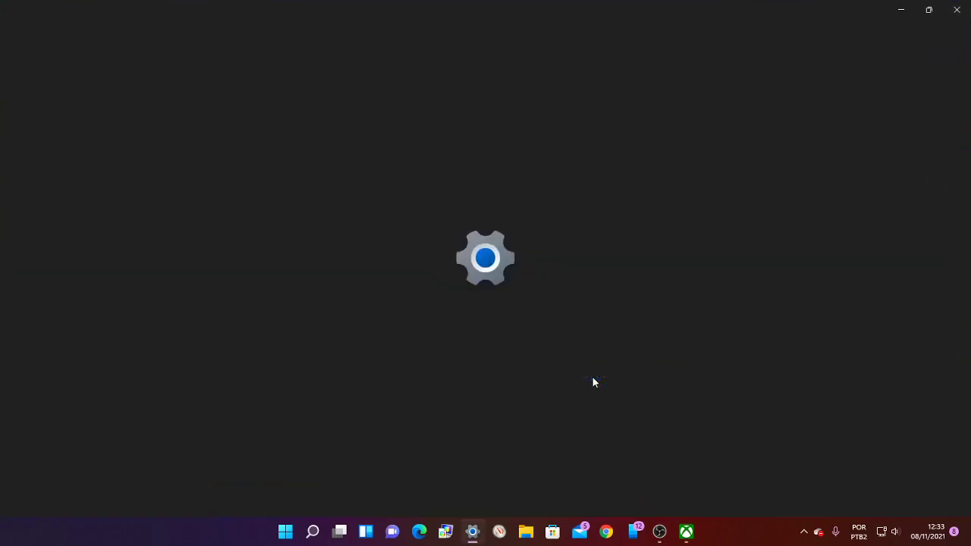
scroll(398, 346, down, 1)
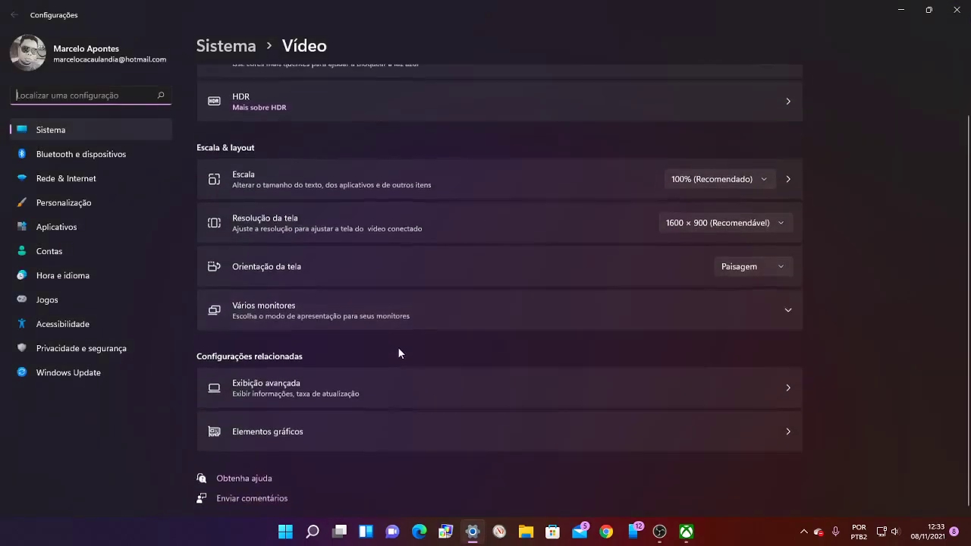
click(377, 437)
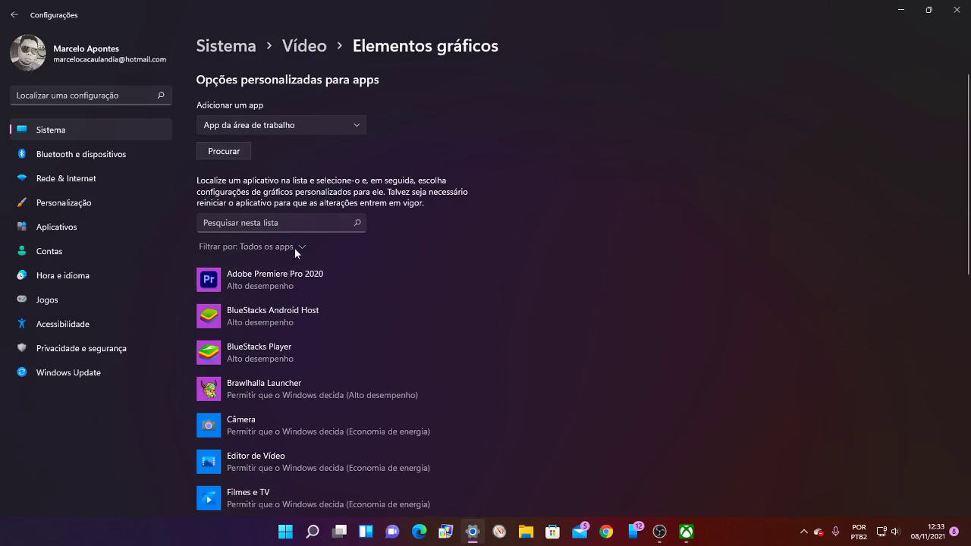
- Filter the graphics app list by Todos os apps and try to add HD-Player.exe from Arquivos de Programas\BlueStacks_nxt
click(294, 247)
click(265, 270)
scroll(316, 284, down, 2)
scroll(315, 284, up, 2)
click(239, 153)
click(148, 34)
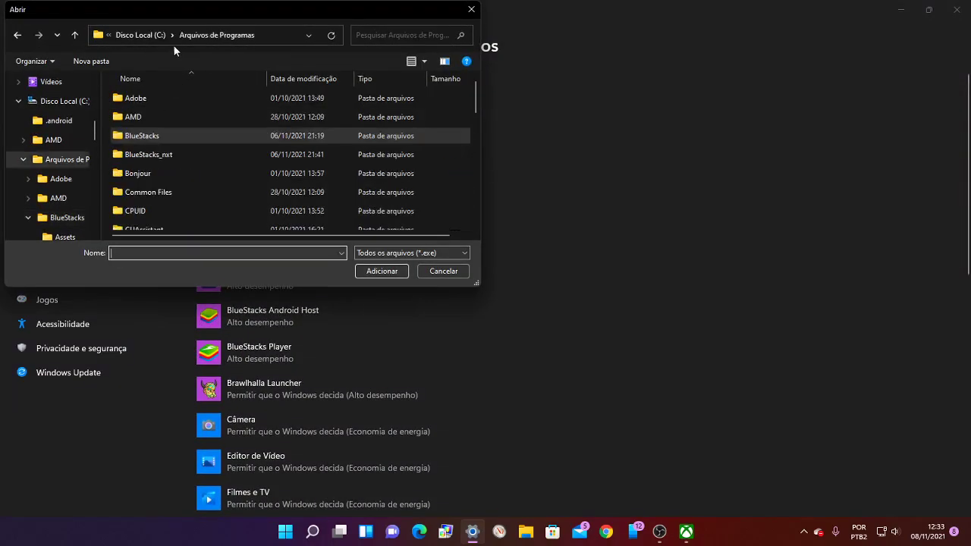
double_click(151, 153)
scroll(152, 189, down, 5)
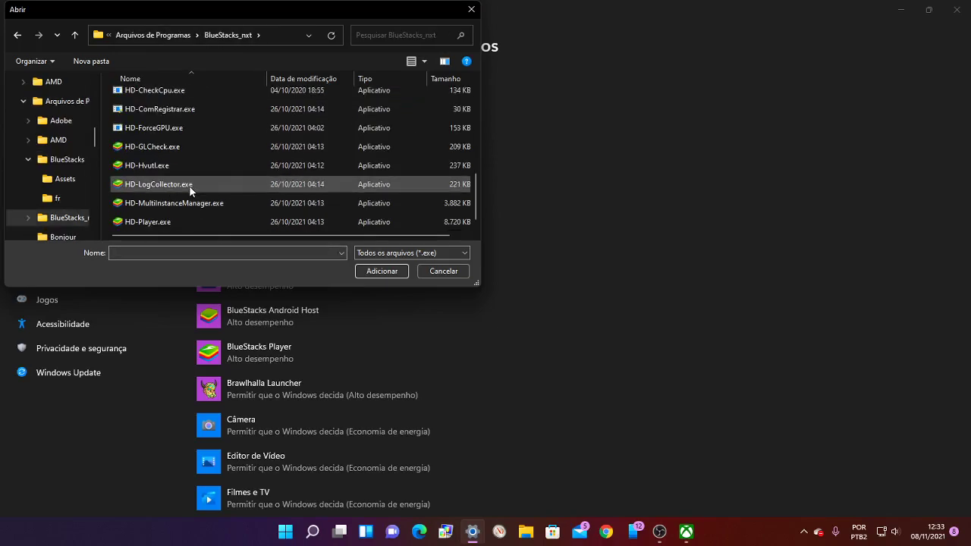
click(149, 222)
click(382, 271)
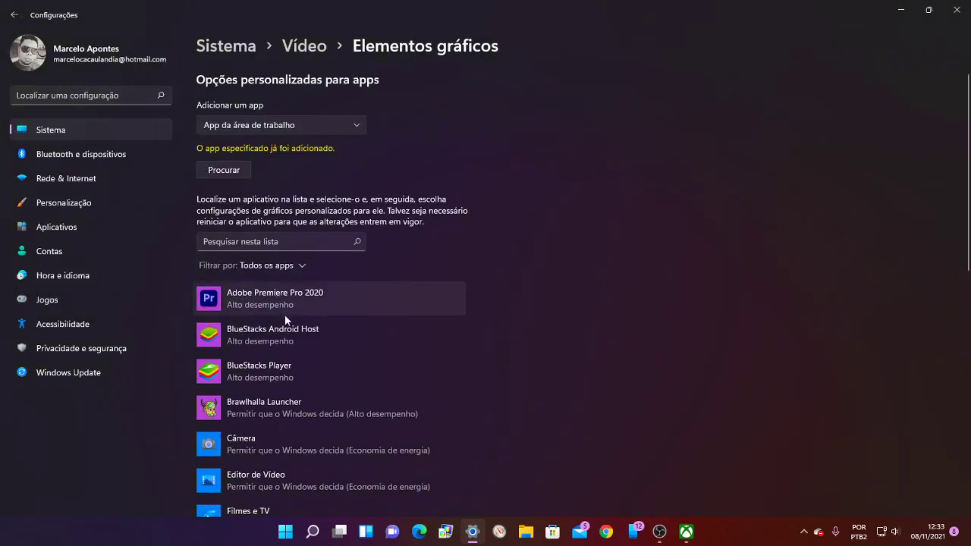
- Save Alto desempenho as the graphics preference for BlueStacks Player
click(276, 367)
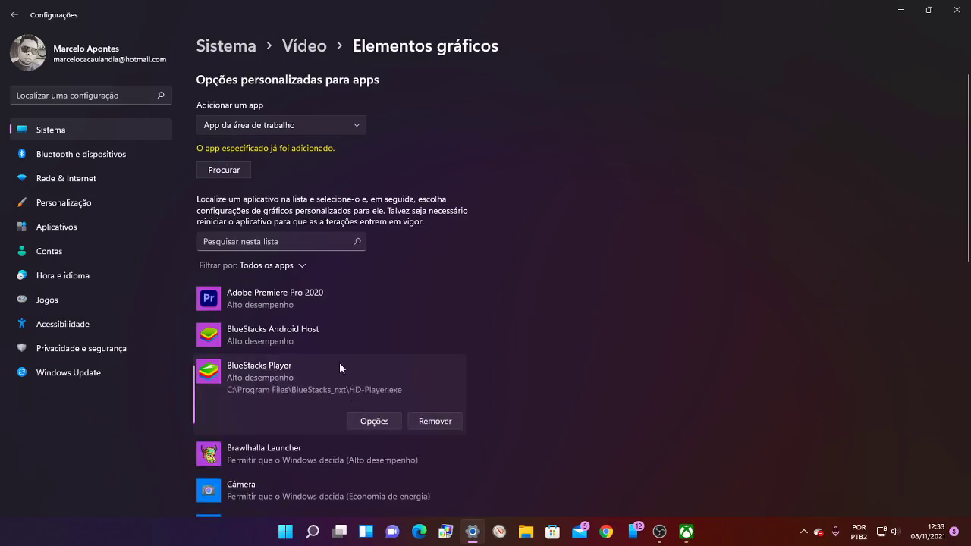
click(372, 423)
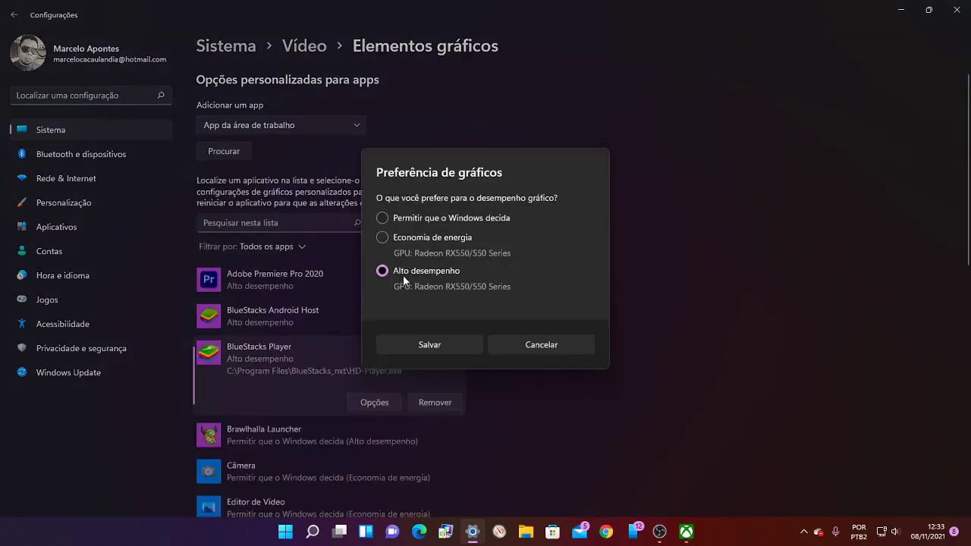
click(421, 345)
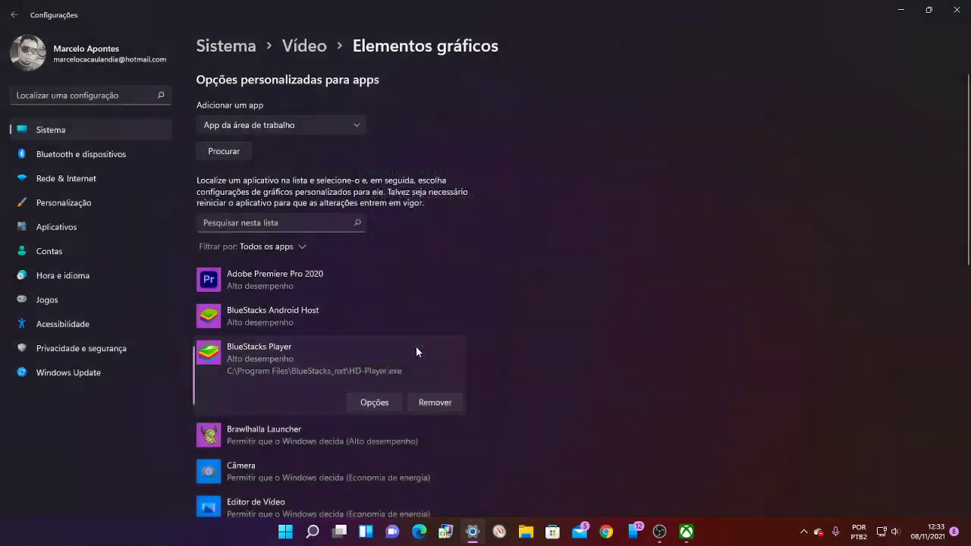
- Expand the BlueStacks Android Host entry and try to add HD-Player.exe from Arquivos de Programas\BlueStacks
click(263, 313)
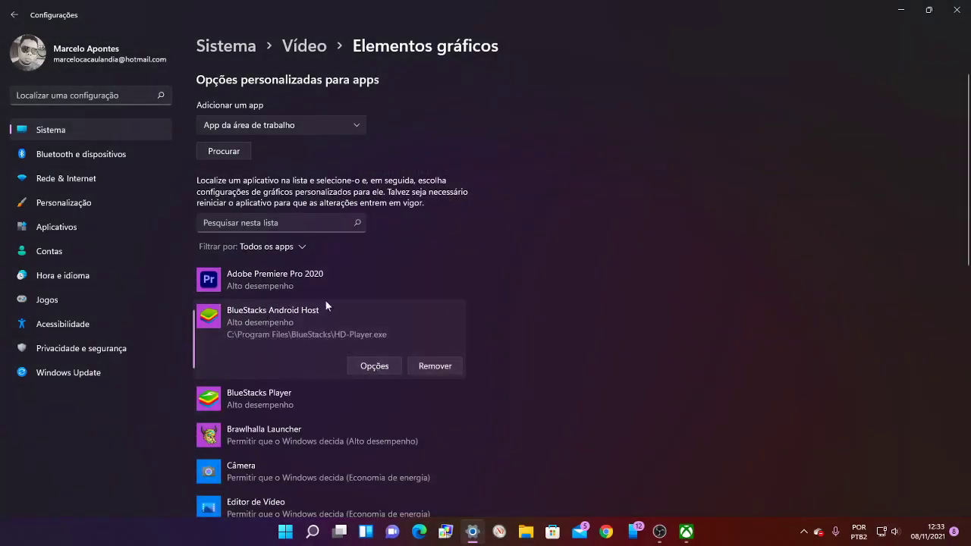
click(224, 152)
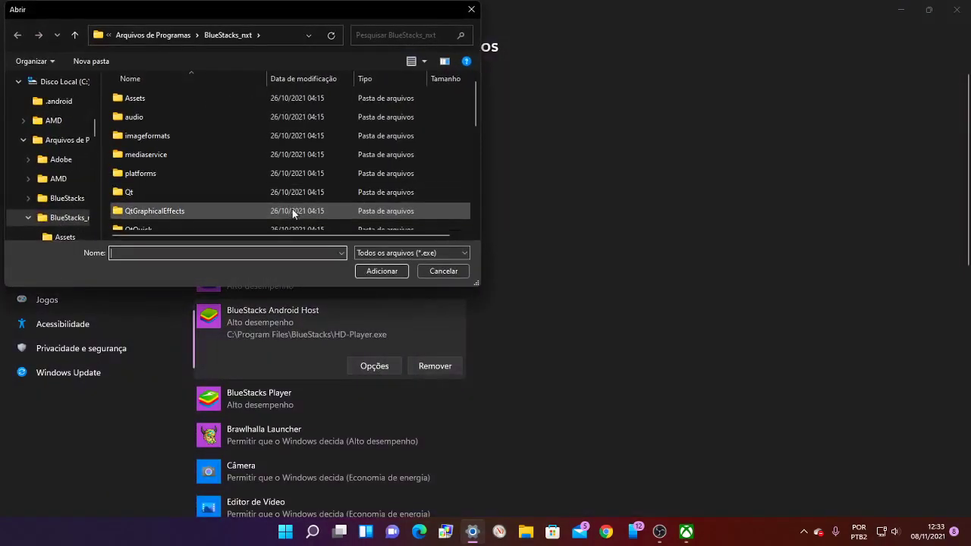
click(182, 38)
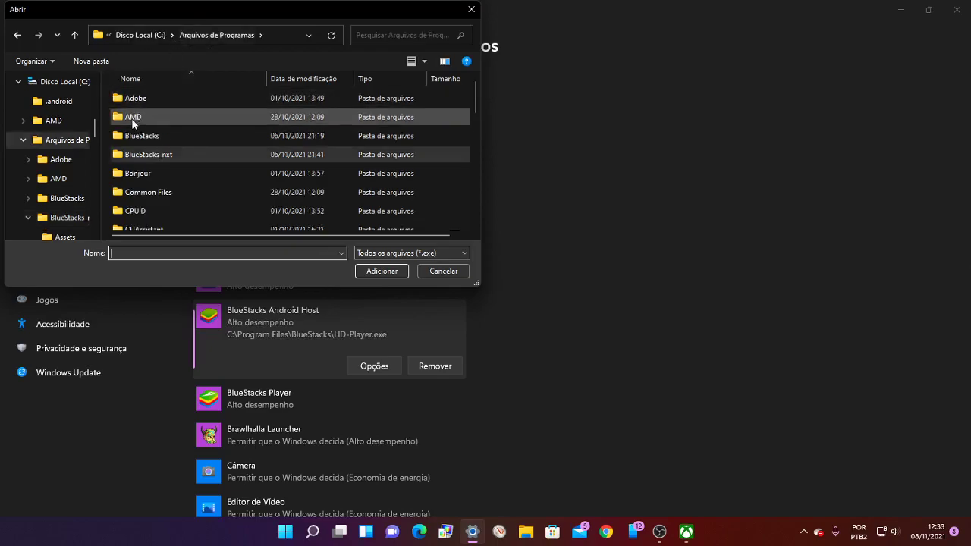
double_click(160, 136)
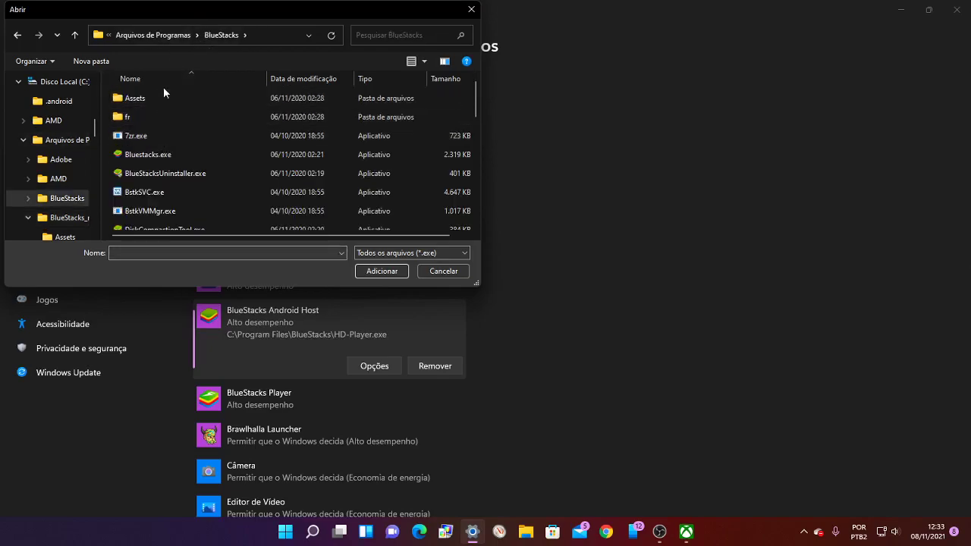
scroll(174, 220, down, 5)
scroll(180, 214, down, 1)
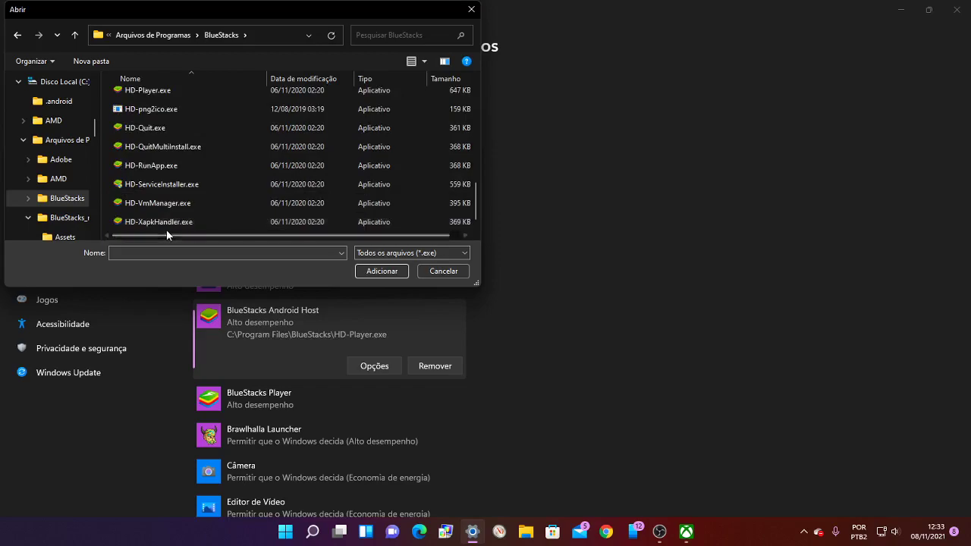
scroll(158, 190, up, 1)
click(173, 134)
click(375, 272)
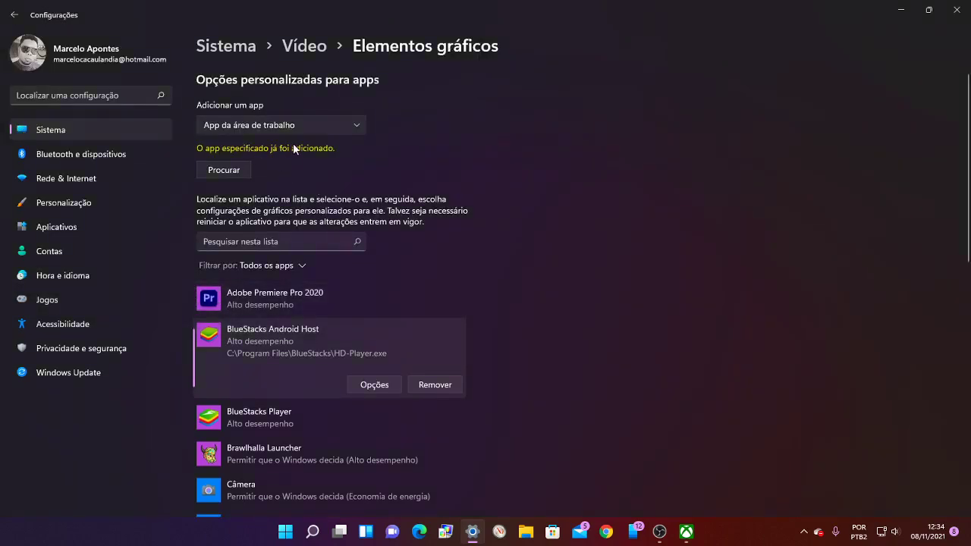
- Save Alto desempenho as the graphics preference for BlueStacks Android Host and leave Configurações for the desktop
click(374, 385)
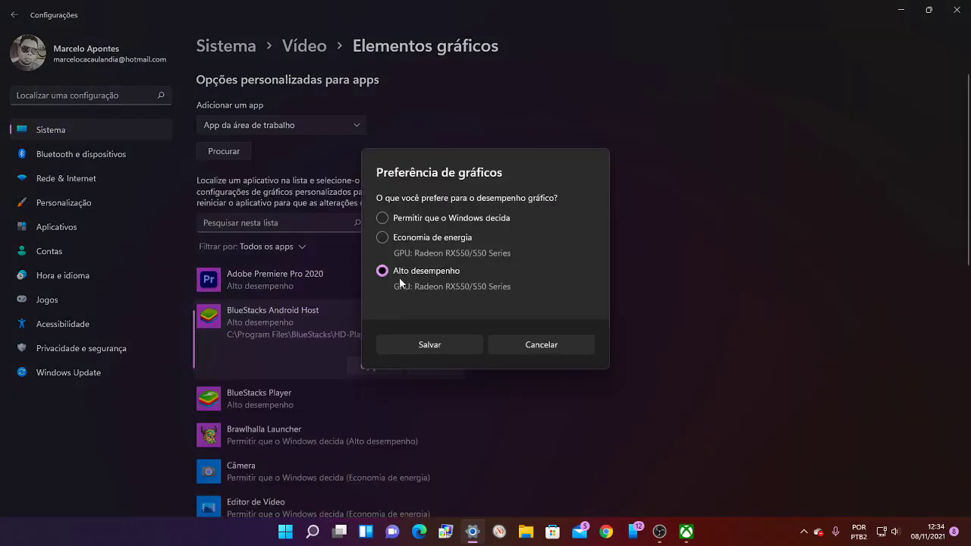
click(430, 345)
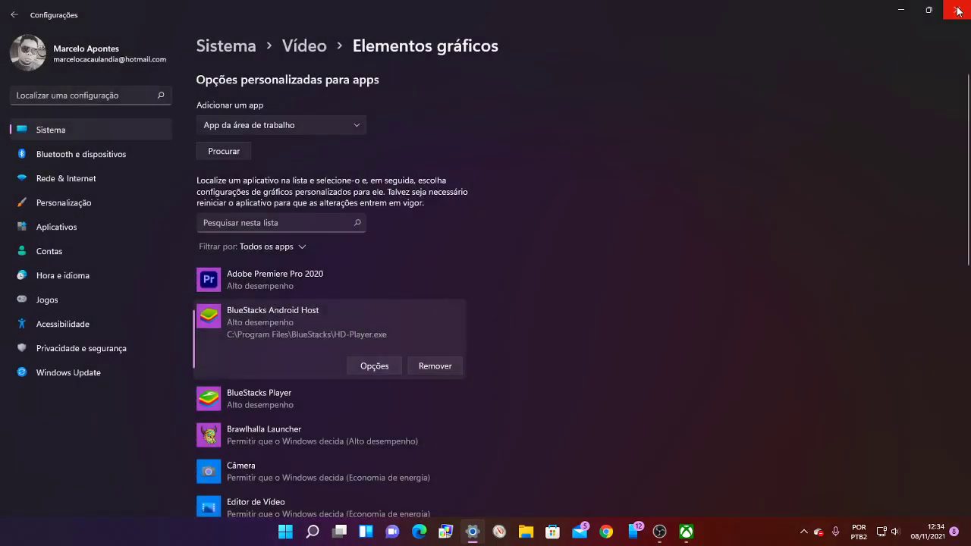
key(super+d)
- Refresh the Windows desktop
right_click(745, 111)
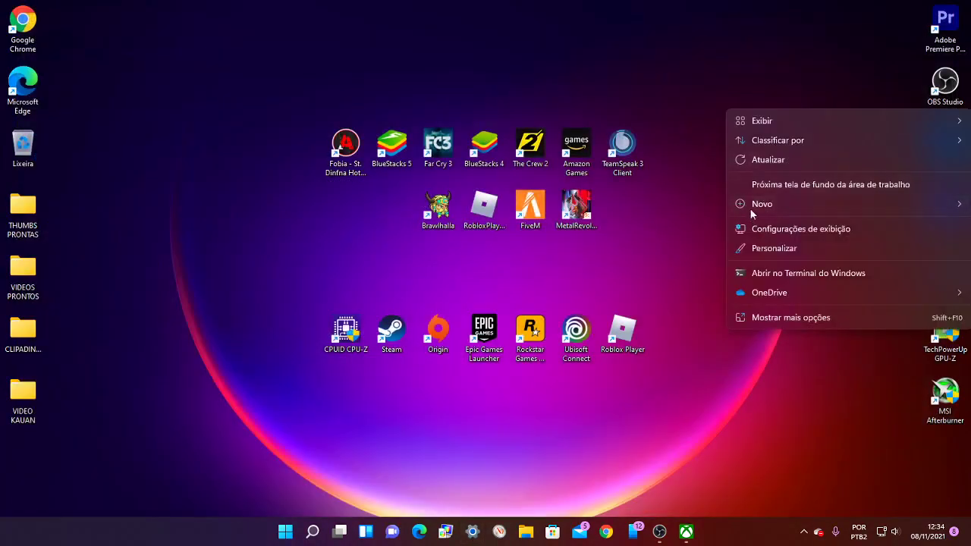
right_click(658, 39)
click(701, 82)
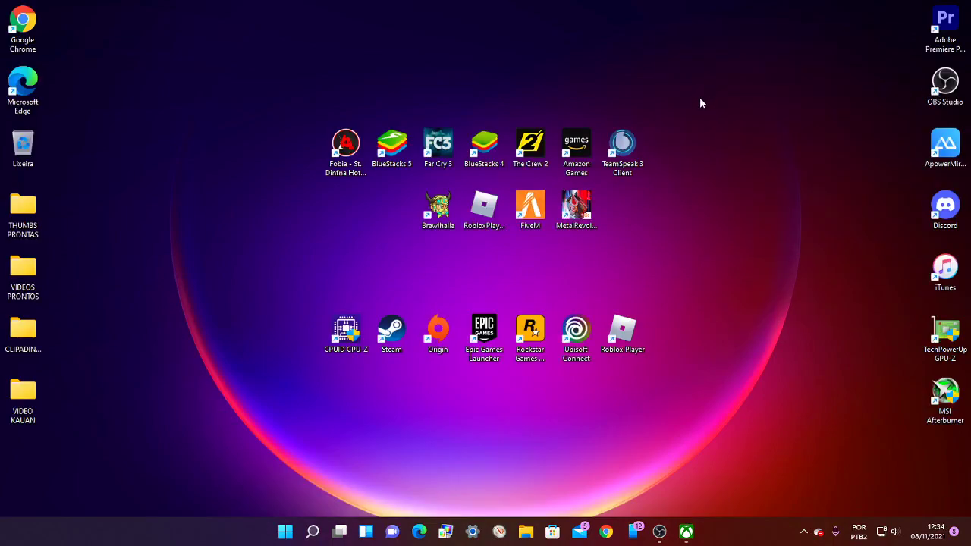
- Launch BlueStacks 5 and start Free Fire, dismissing the mouse-look hint and continuing past the title screen
double_click(389, 152)
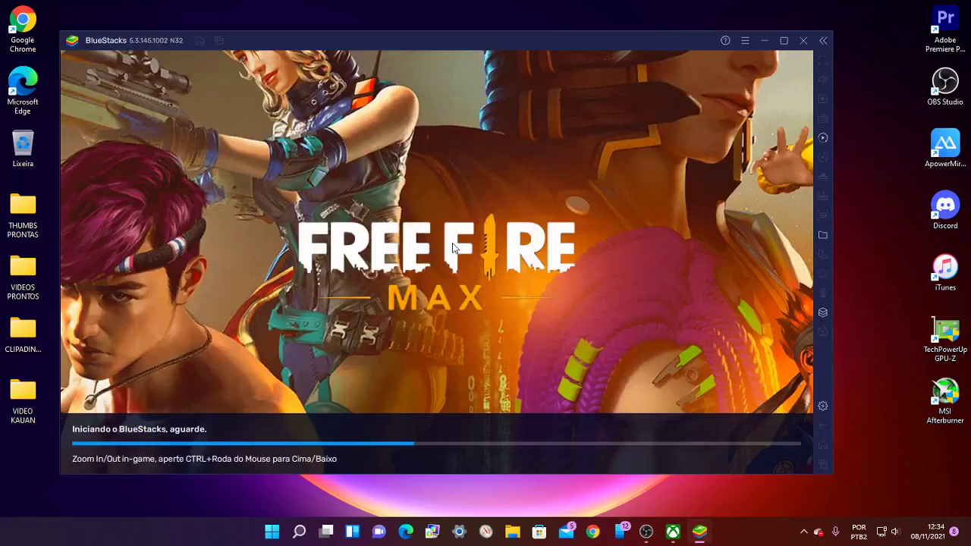
drag(439, 38, 485, 32)
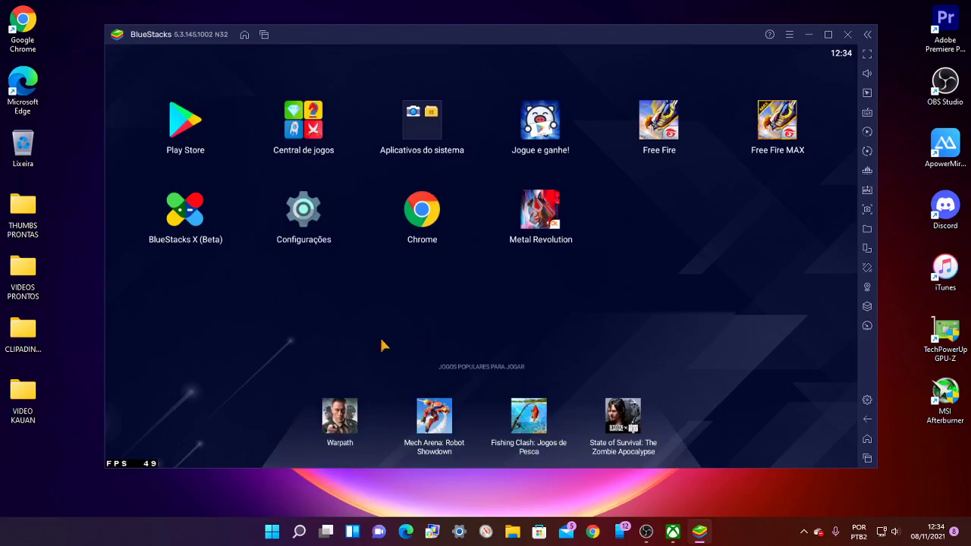
click(671, 134)
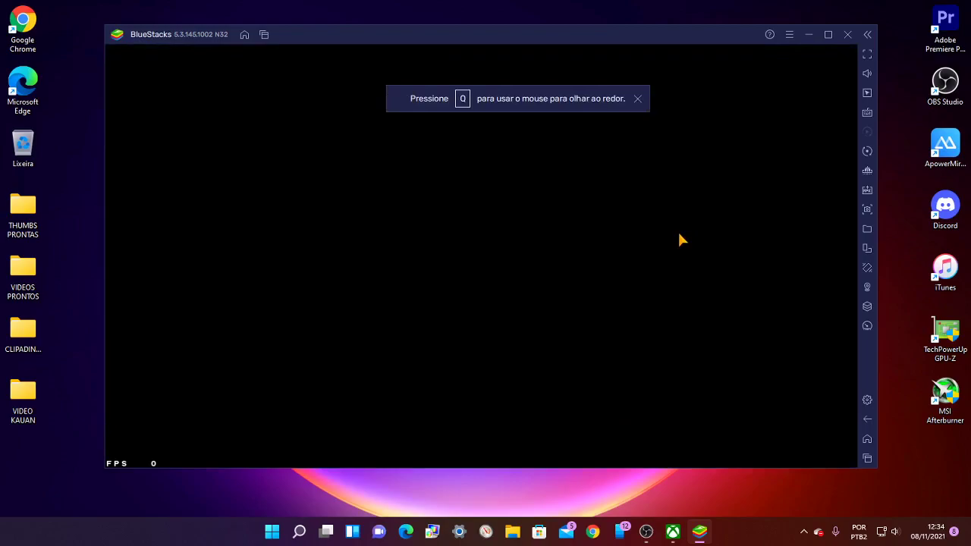
click(638, 100)
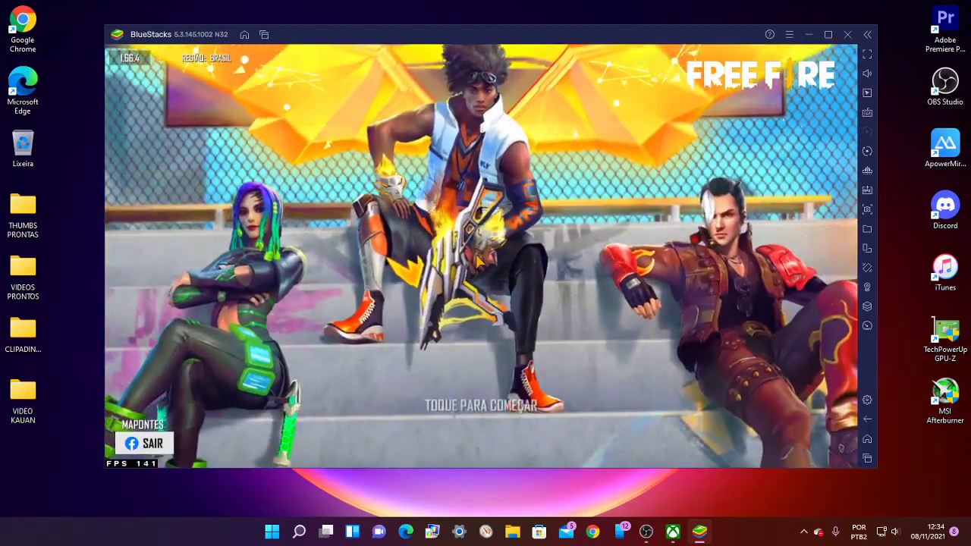
click(480, 258)
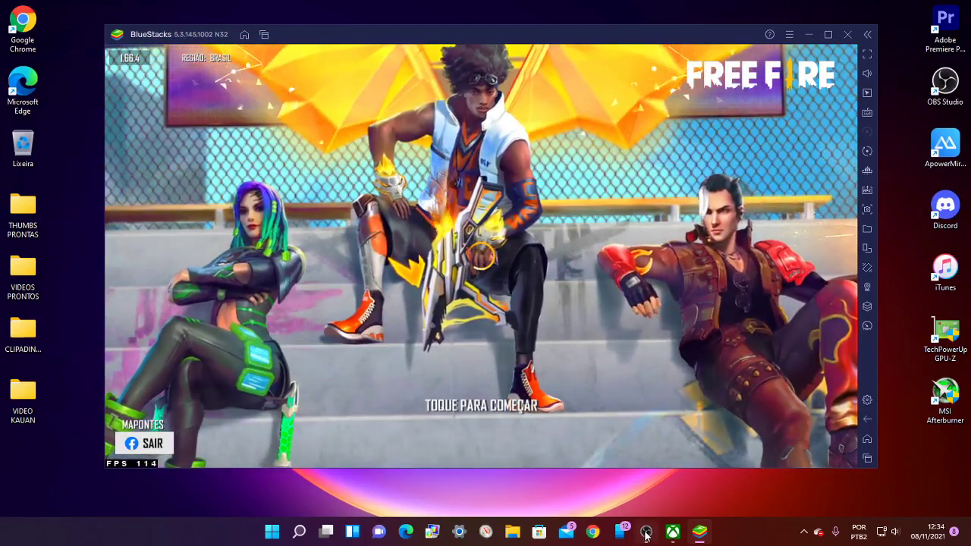
- Switch to OBS, show the Dispositivo de Captura de Vídeo source, and minimize OBS to return to the game
key(alt+Tab)
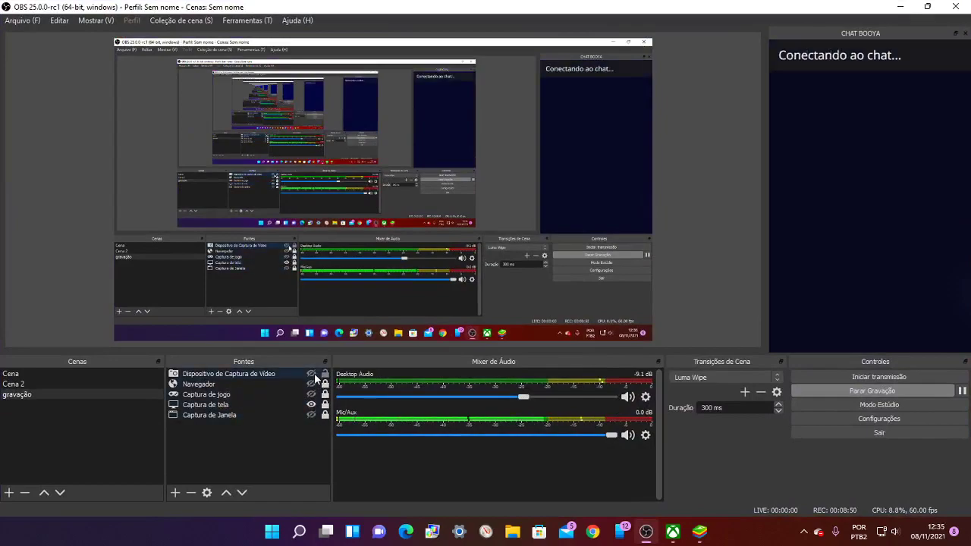
click(897, 7)
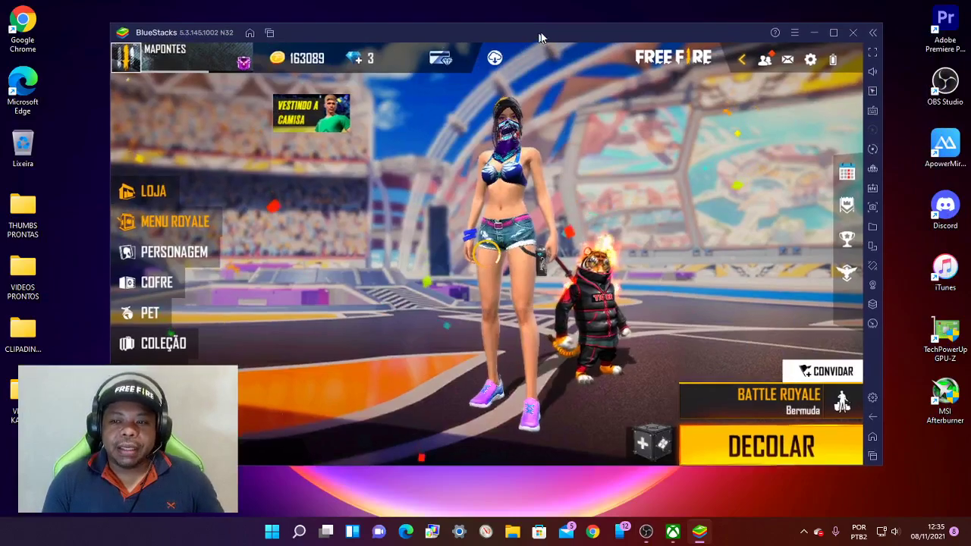
- Move the BlueStacks window clear of the webcam image and close the promotional pop-ups in the Free Fire lobby
drag(530, 41, 642, 20)
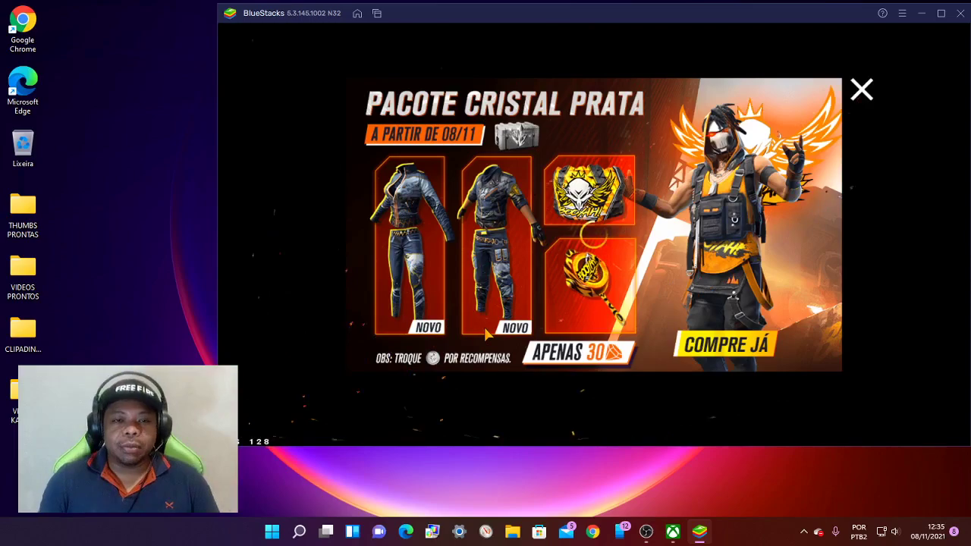
click(864, 98)
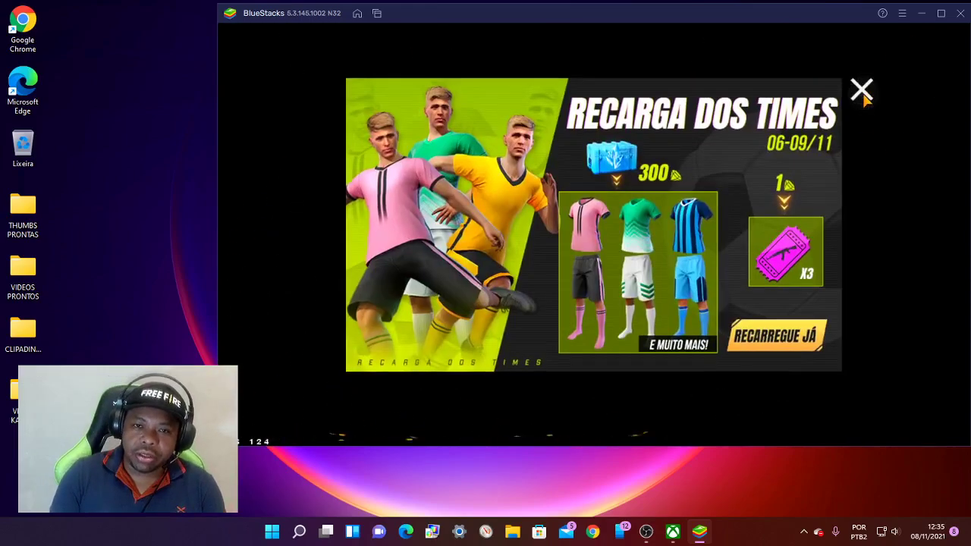
click(864, 91)
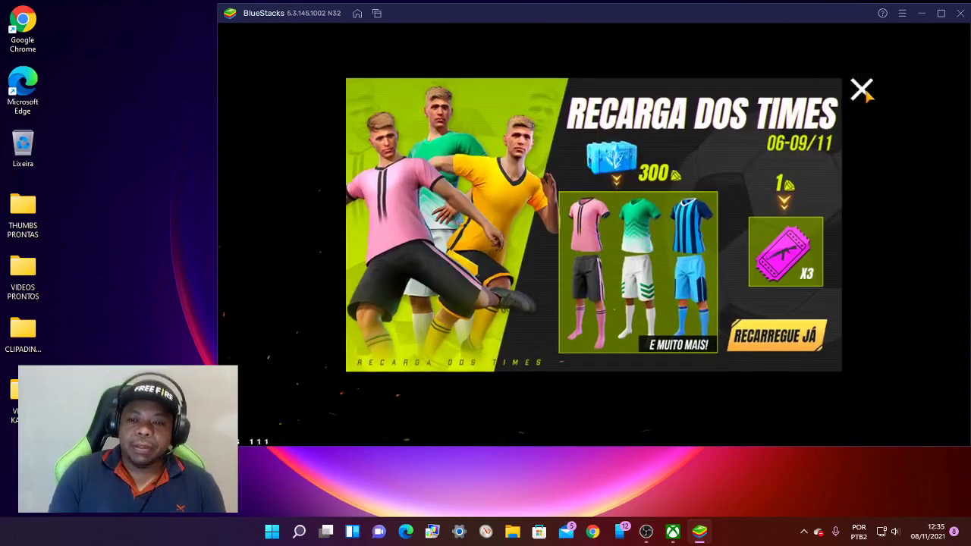
click(864, 91)
click(864, 91)
click(862, 91)
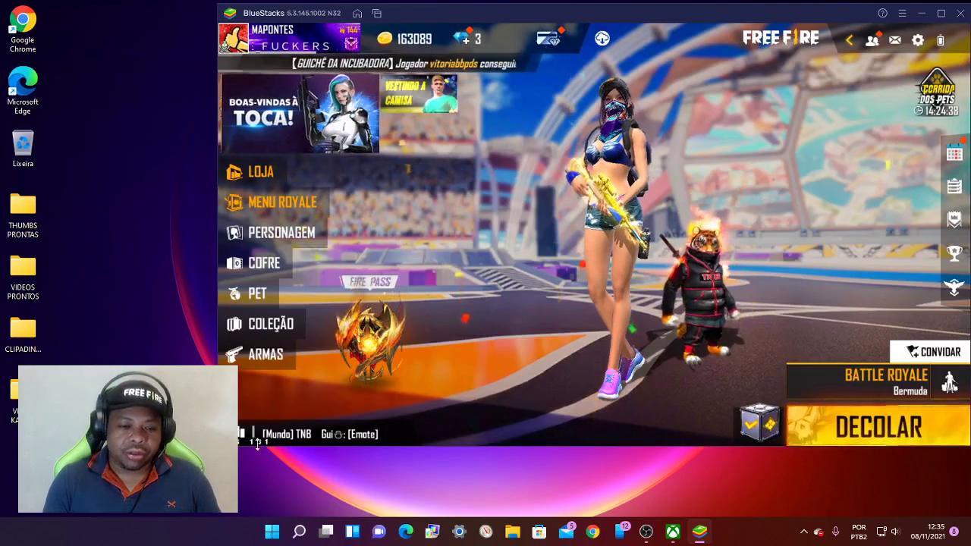
- Open Free Fire's game mode selection and start the Treinamento mode
click(895, 381)
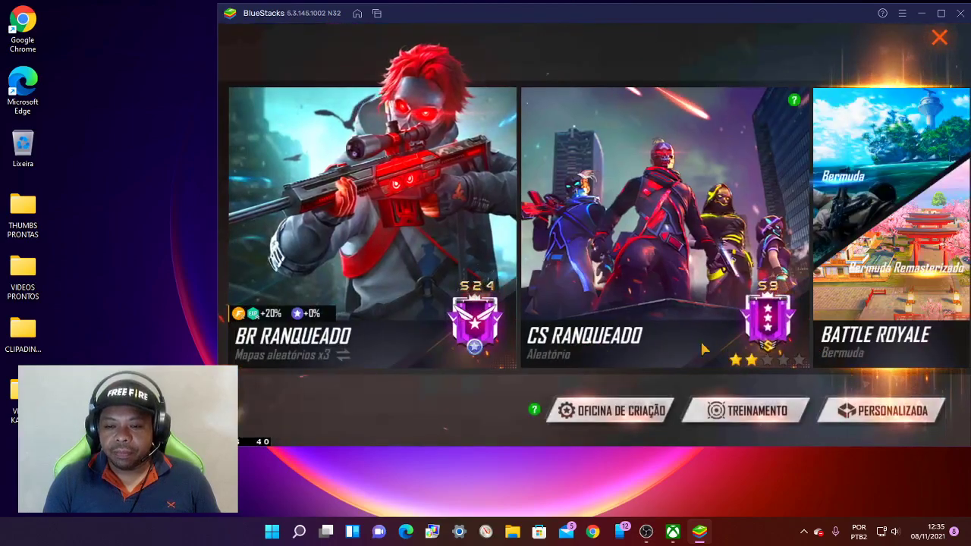
click(747, 410)
click(848, 427)
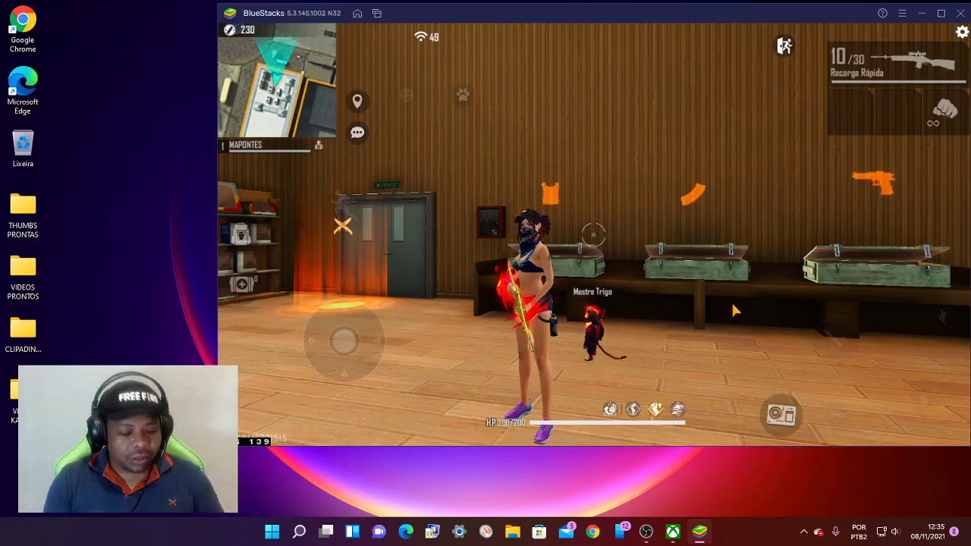
- Run through the training hall and fire at the shooting range dummies to test the game's frame rate
key(w)
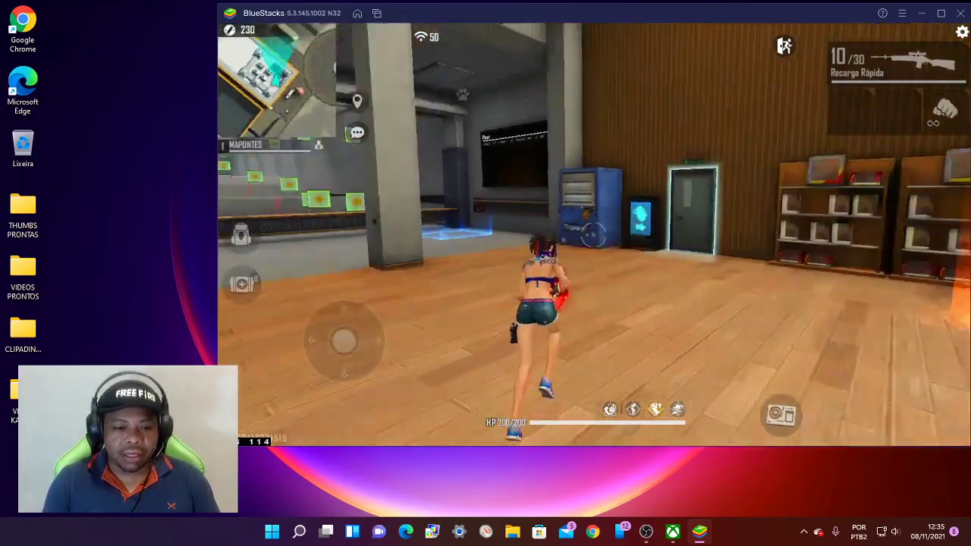
key(w)
key(w)
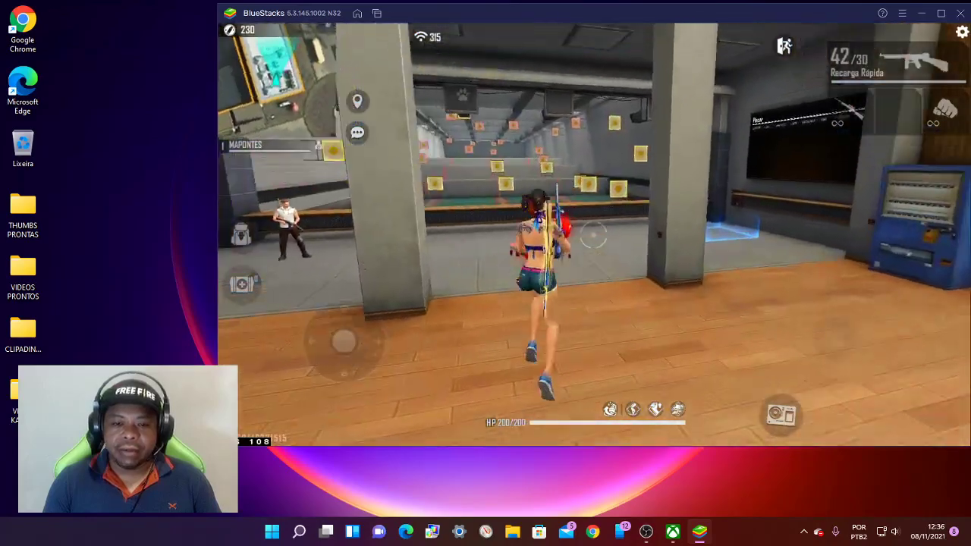
key(a)
key(w)
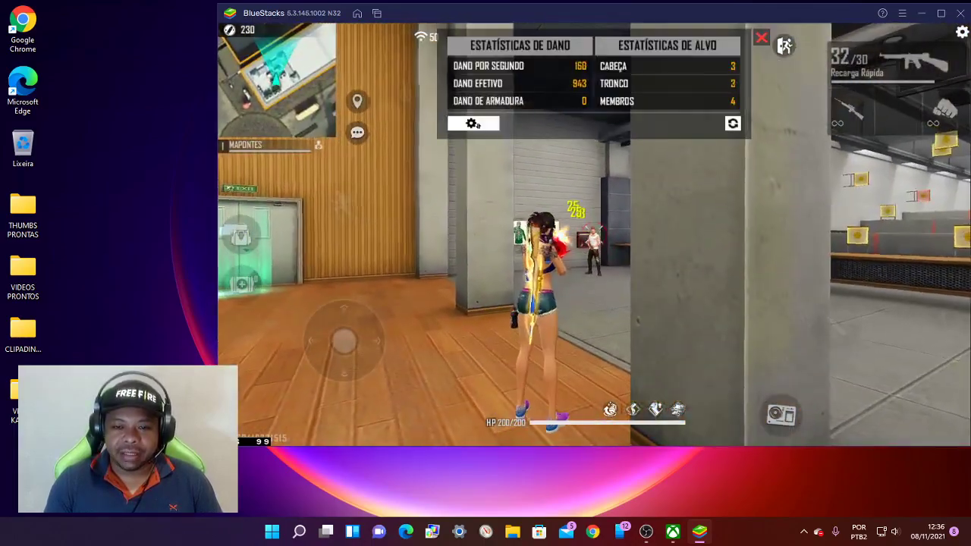
key(w)
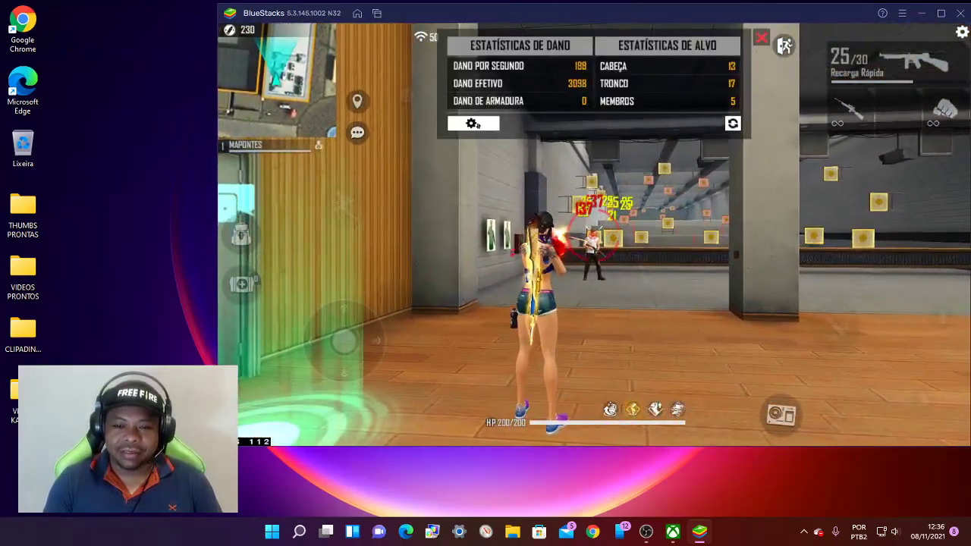
key(w)
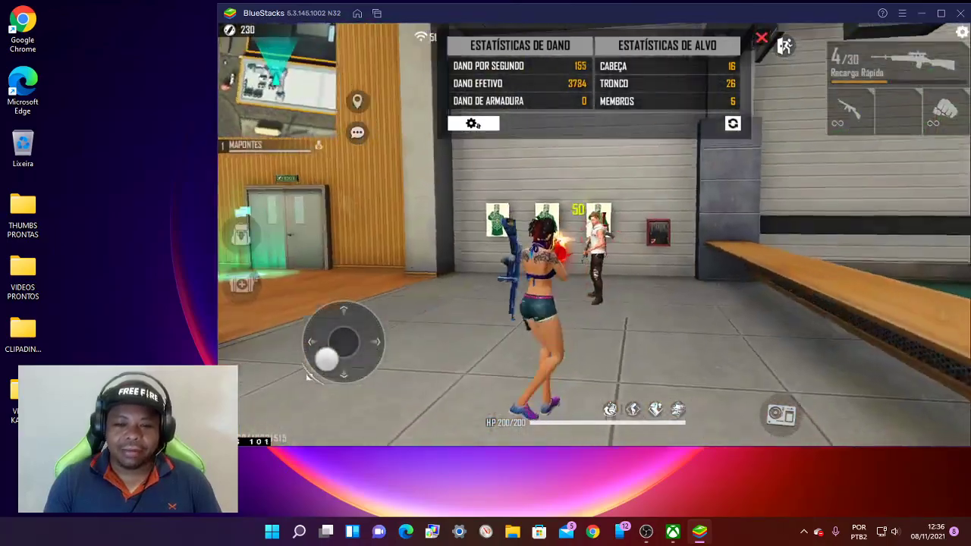
- Continue the frame rate test by reloading, jumping, running around the hall and shooting the dummies again
key(r)
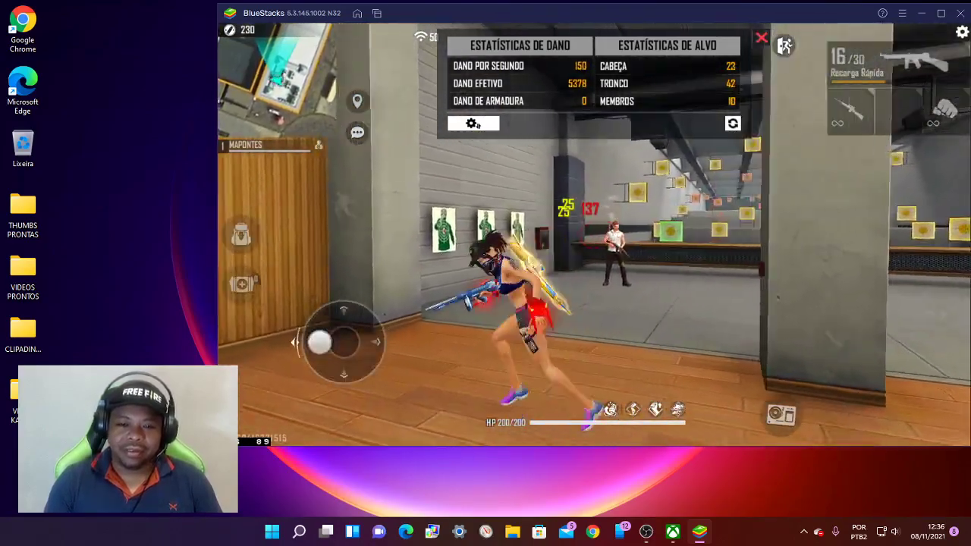
key(r)
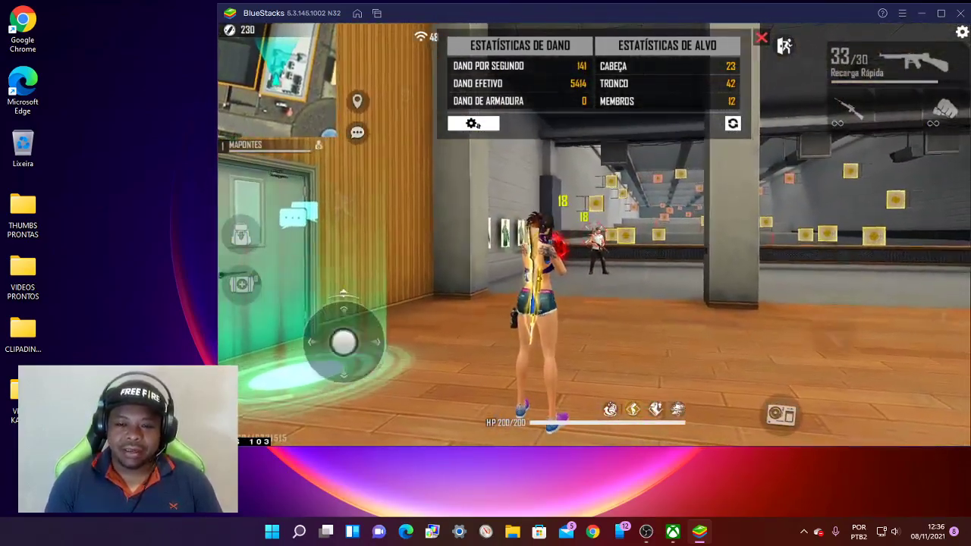
key(w)
key(w)
key(space)
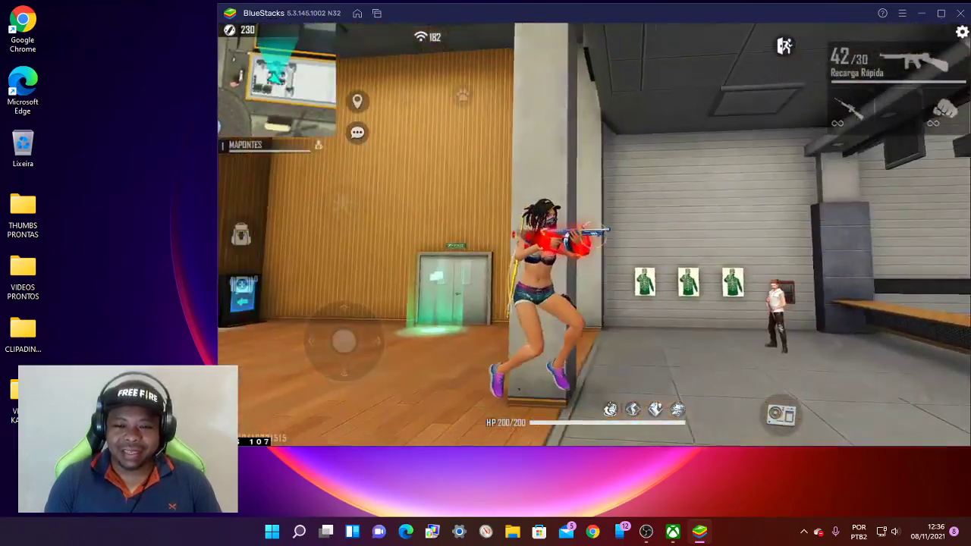
key(w)
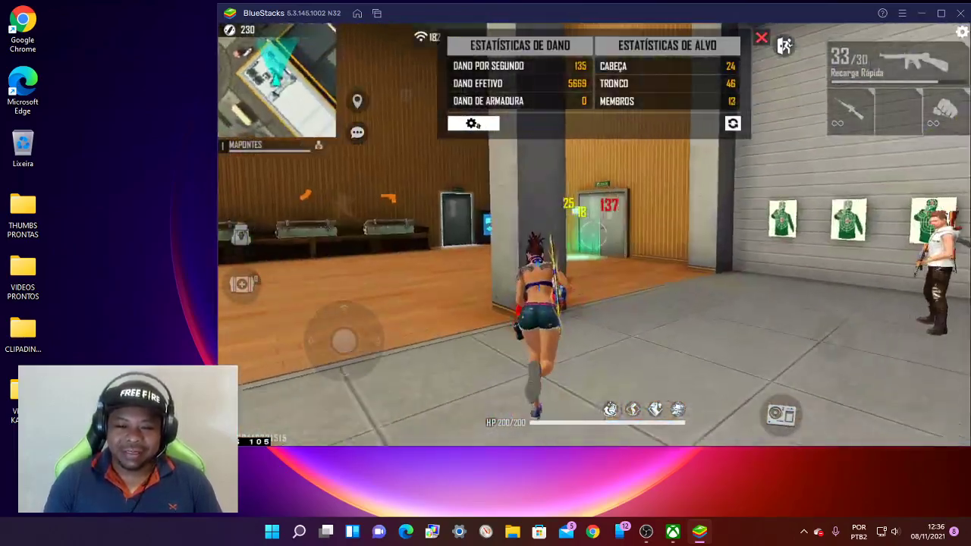
key(w)
key(r)
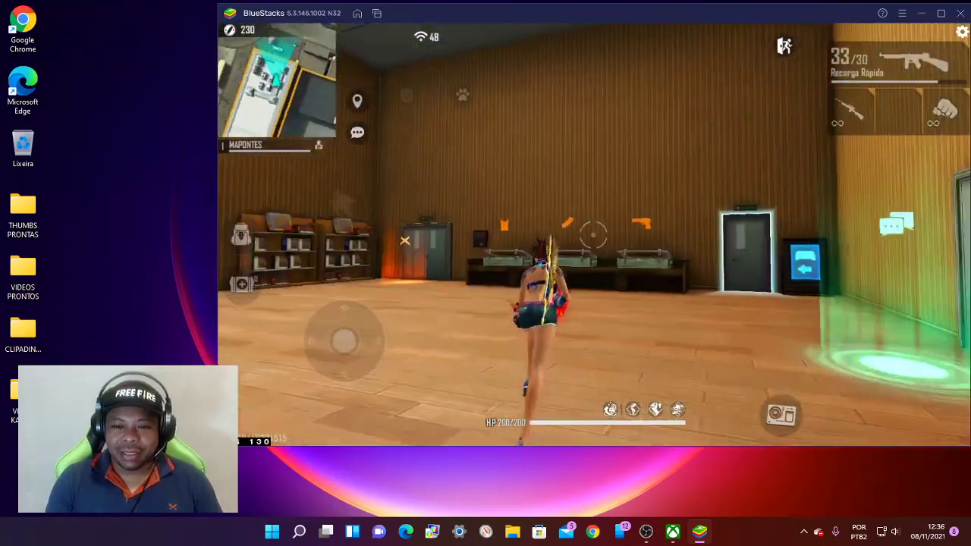
key(w)
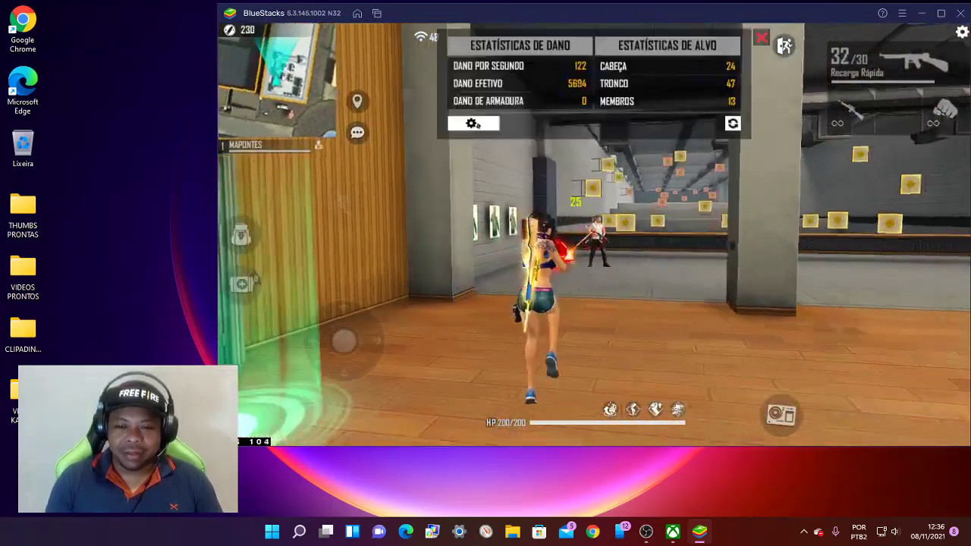
key(w)
key(r)
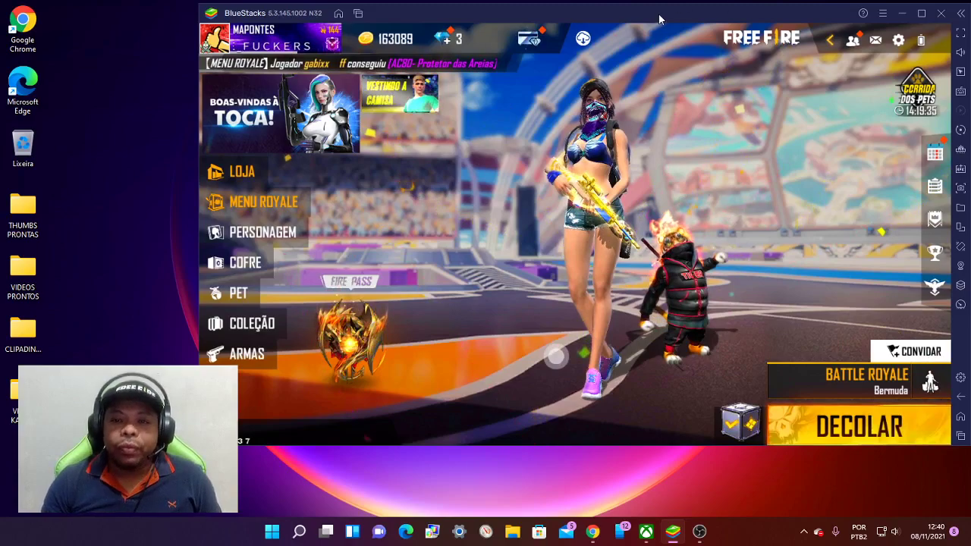
- Move the BlueStacks window to uncover the desktop icons, and open the Visualização page of its settings
drag(659, 19, 628, 24)
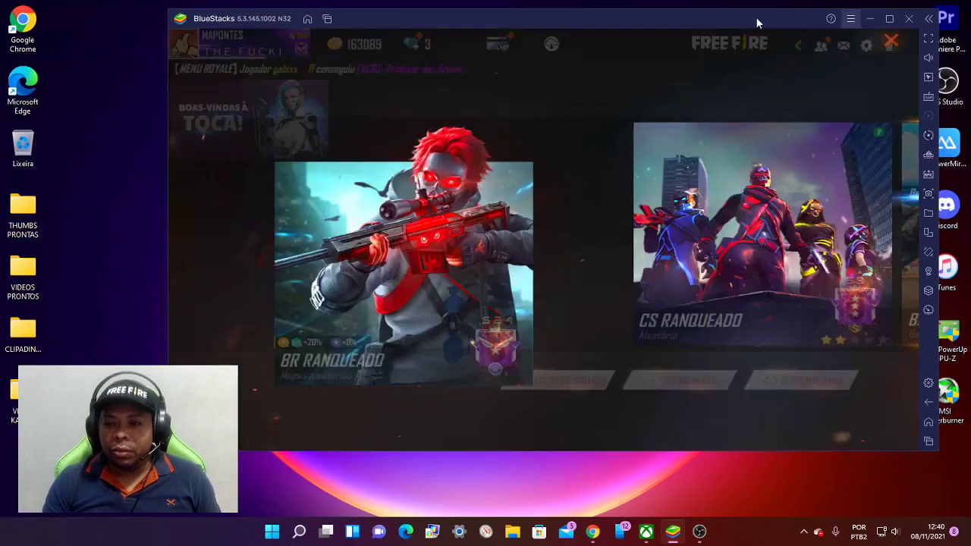
drag(756, 19, 685, 24)
click(780, 23)
click(755, 39)
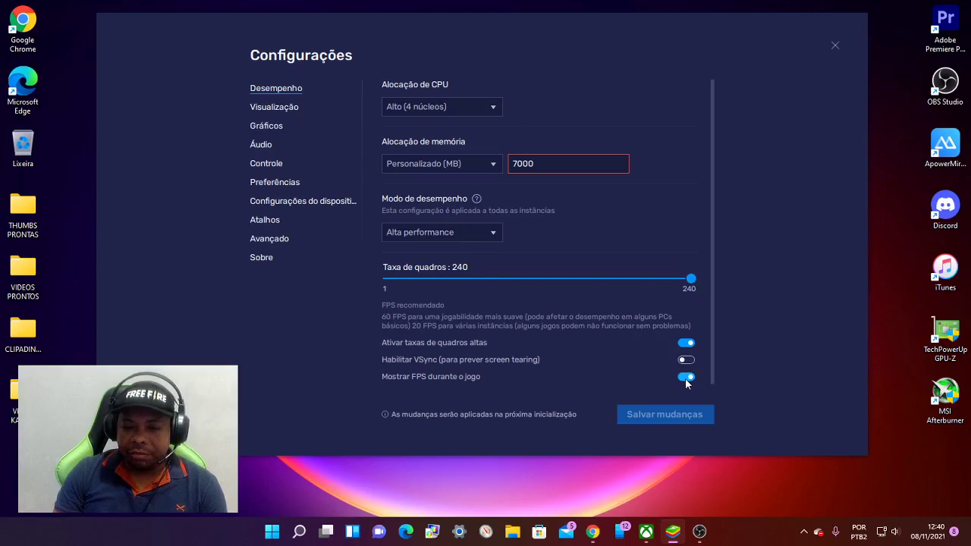
click(265, 107)
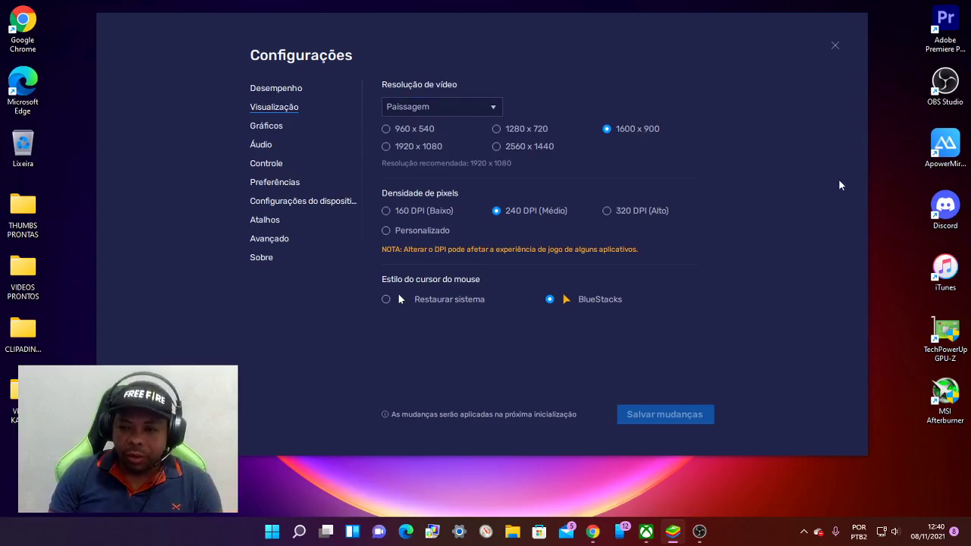
right_click(883, 183)
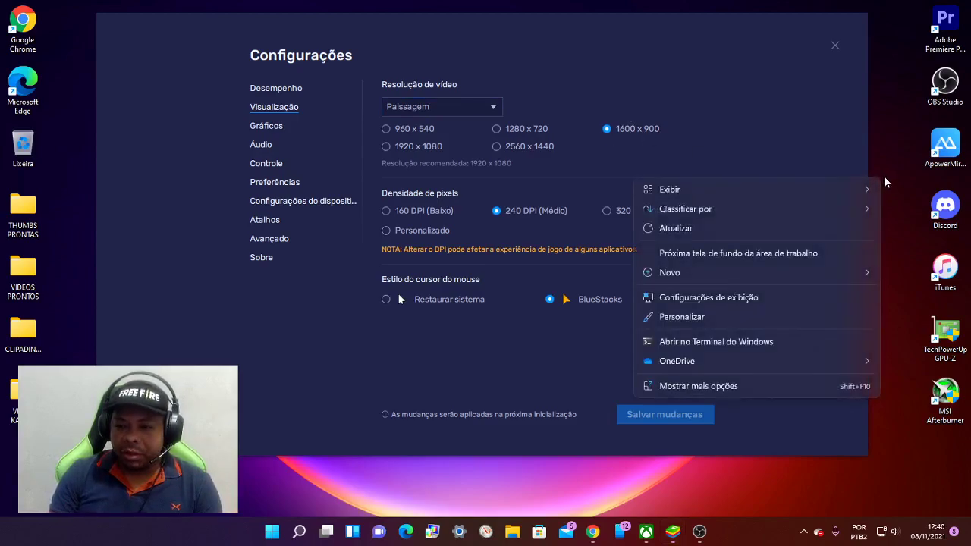
click(714, 389)
click(753, 381)
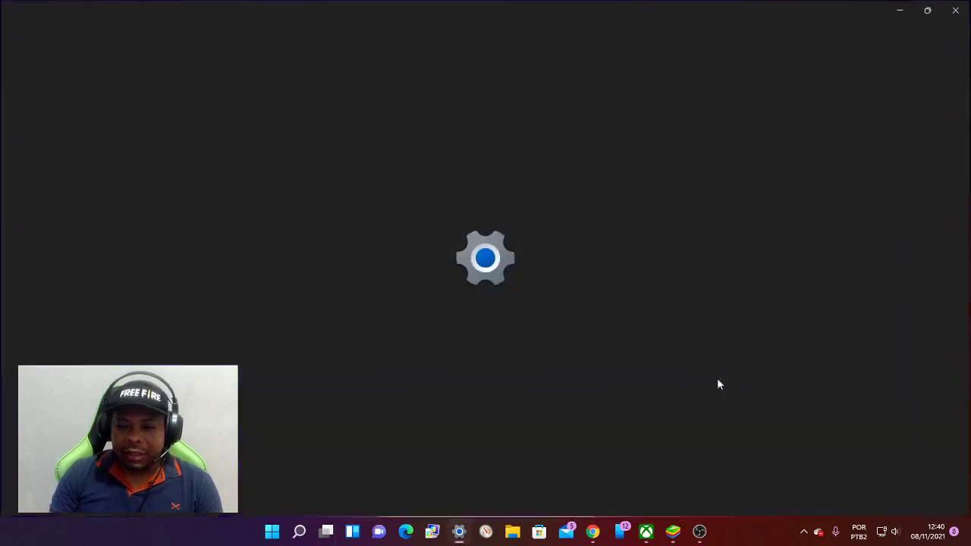
scroll(283, 288, down, 3)
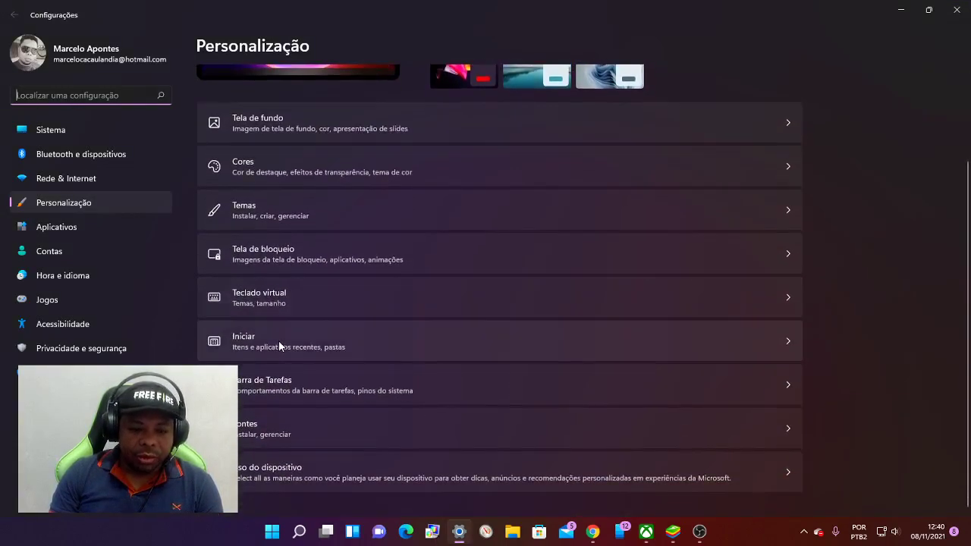
scroll(278, 340, up, 3)
click(956, 9)
- Check the screen resolution options in the Windows display settings, keep 1600 × 900, and close the settings
right_click(882, 144)
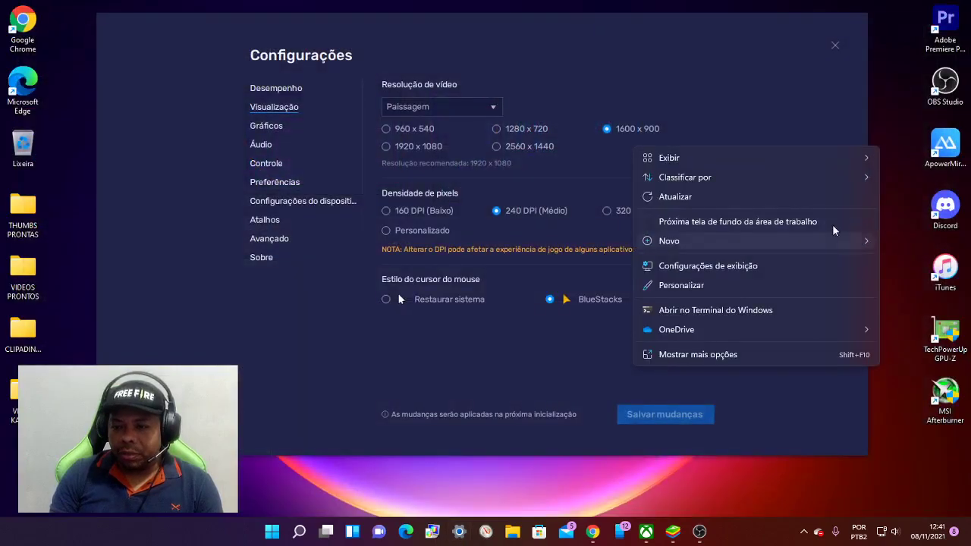
click(690, 352)
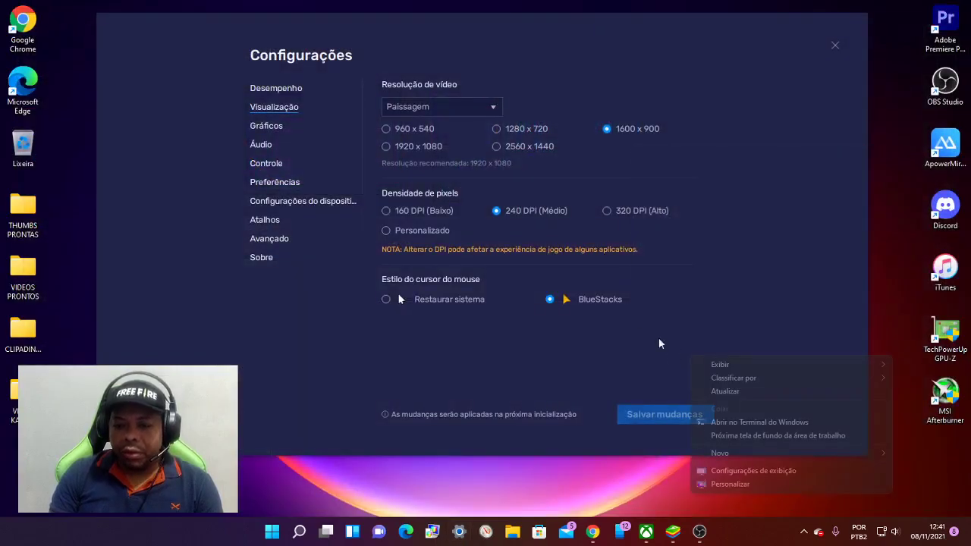
click(741, 471)
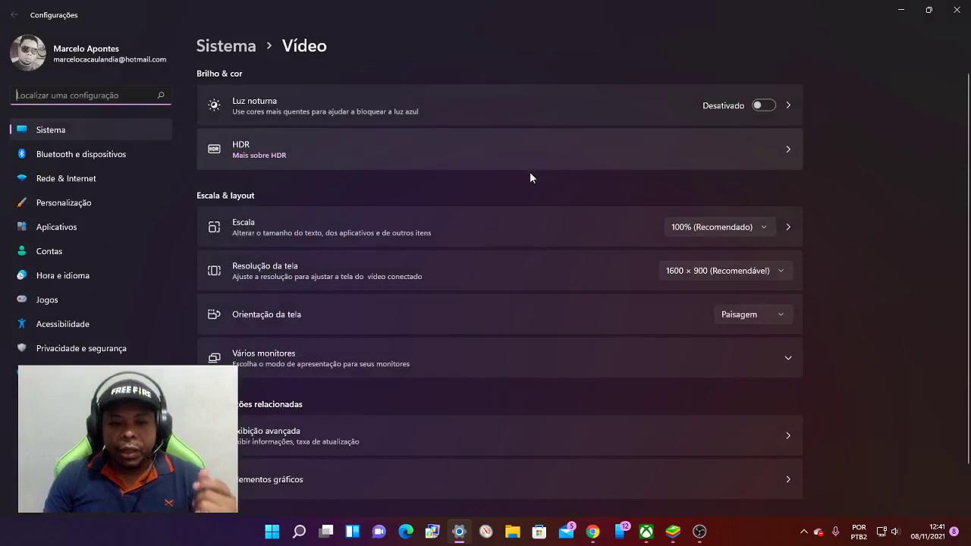
click(686, 273)
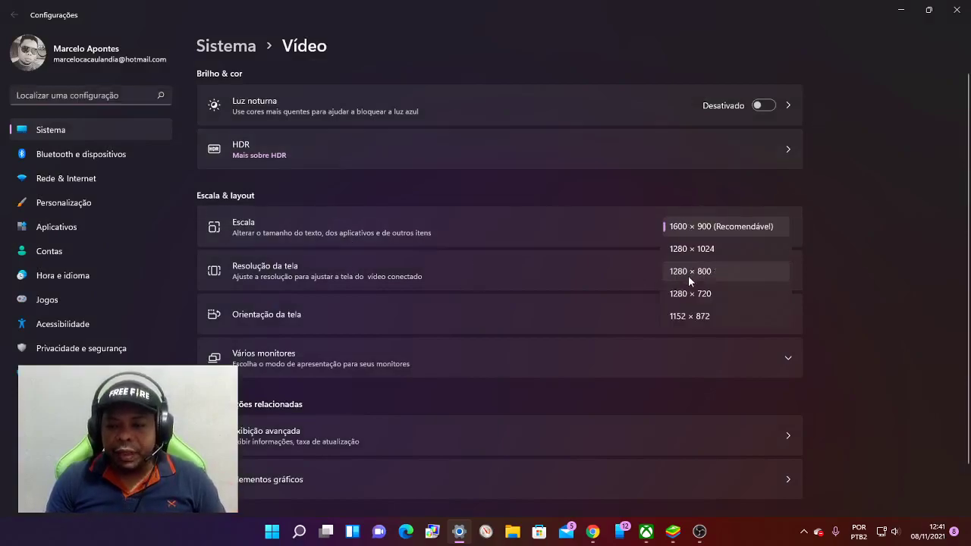
click(708, 228)
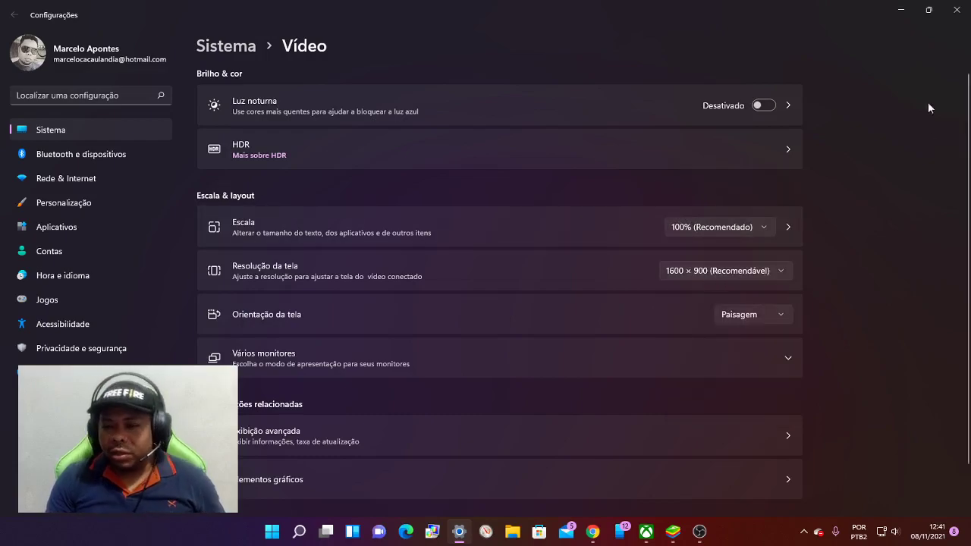
click(956, 10)
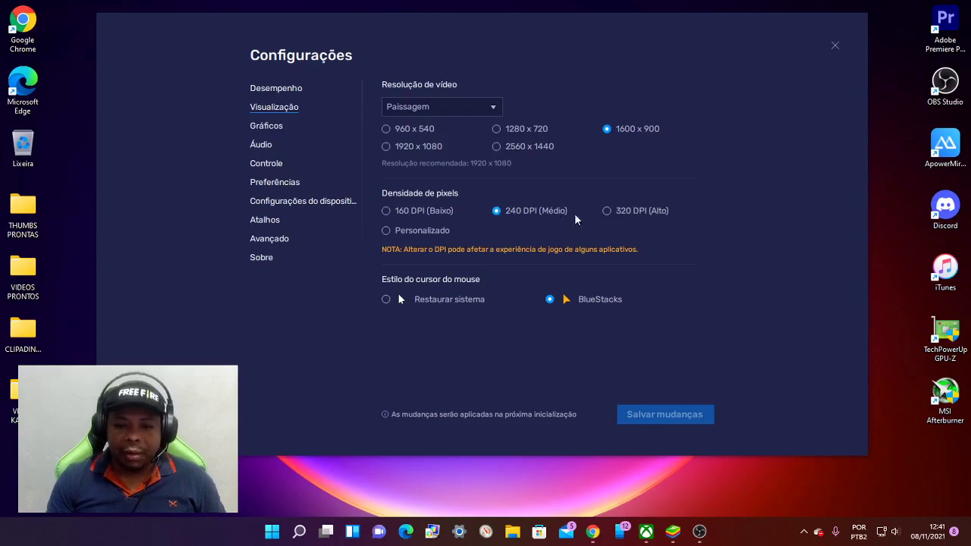
- Review the BlueStacks Gráficos settings, including the options for Texturas ASTC, without changing them
click(277, 126)
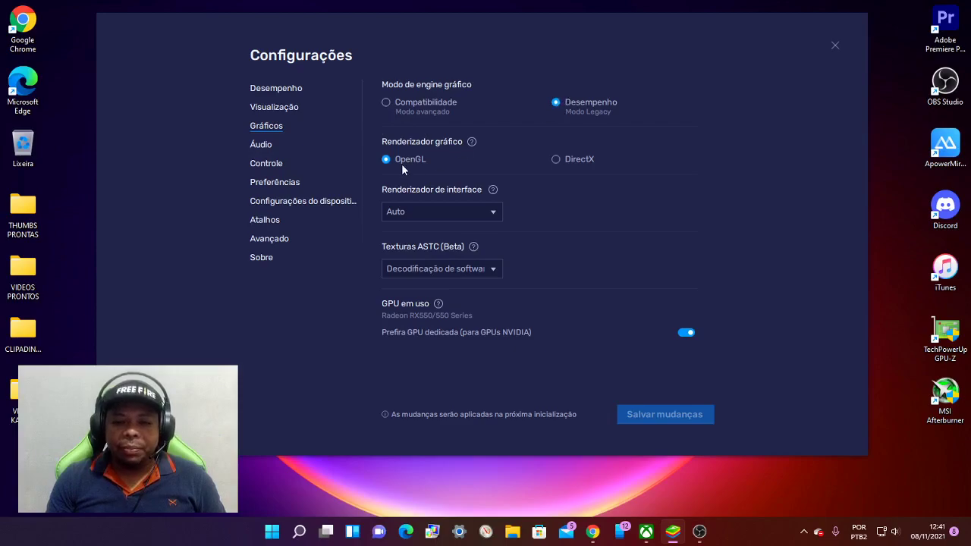
click(426, 267)
click(544, 351)
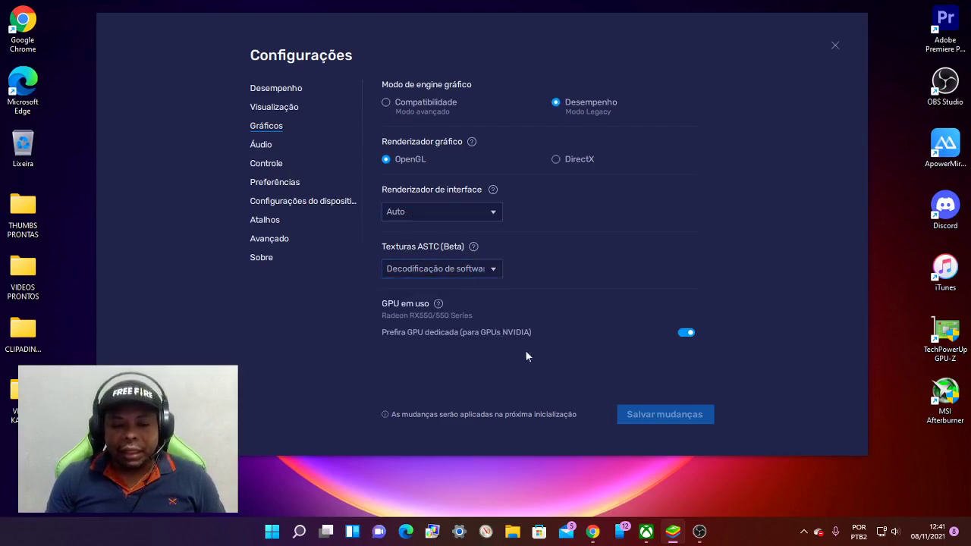
- Review the BlueStacks settings pages from Áudio to Sobre, recheck Desempenho, and close the settings to return to the Free Fire lobby
click(261, 147)
click(266, 163)
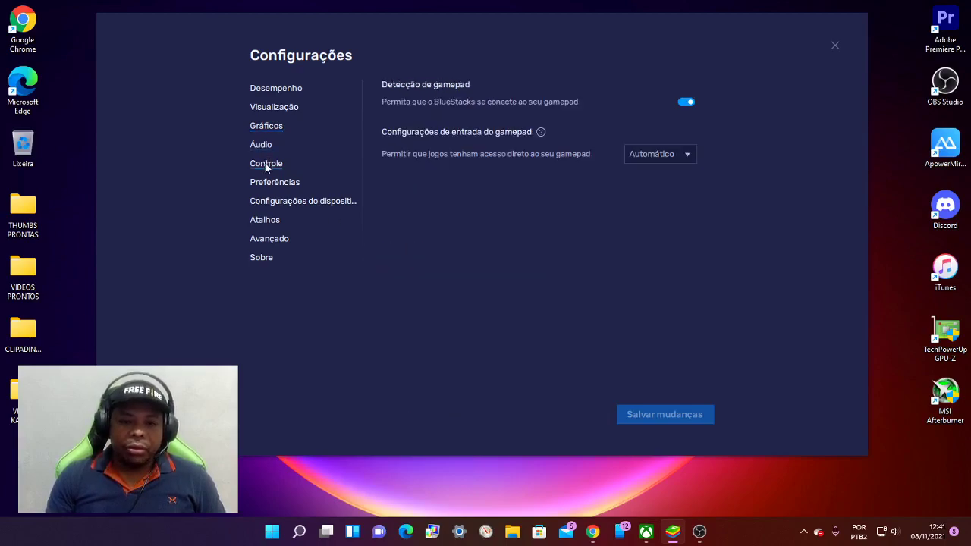
click(274, 183)
click(273, 201)
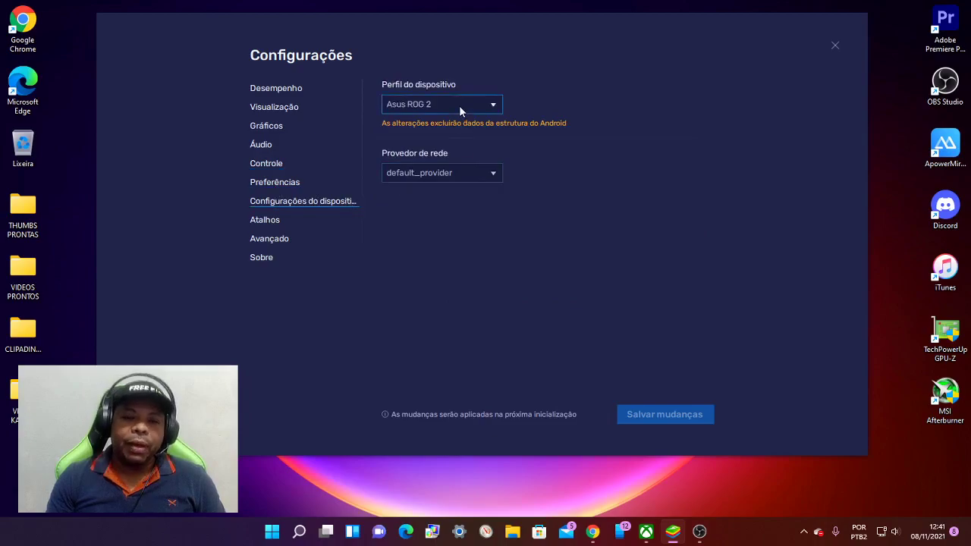
click(273, 219)
click(273, 238)
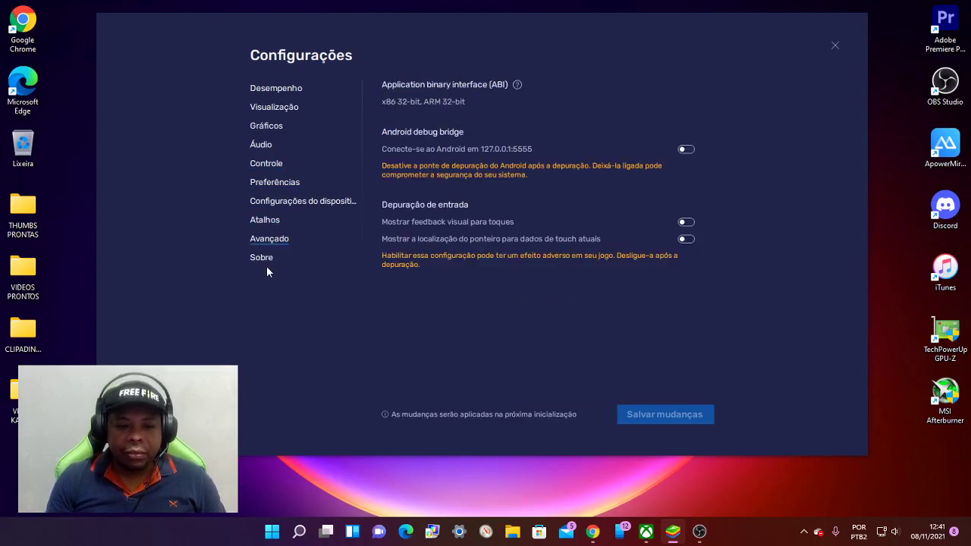
click(265, 259)
click(276, 89)
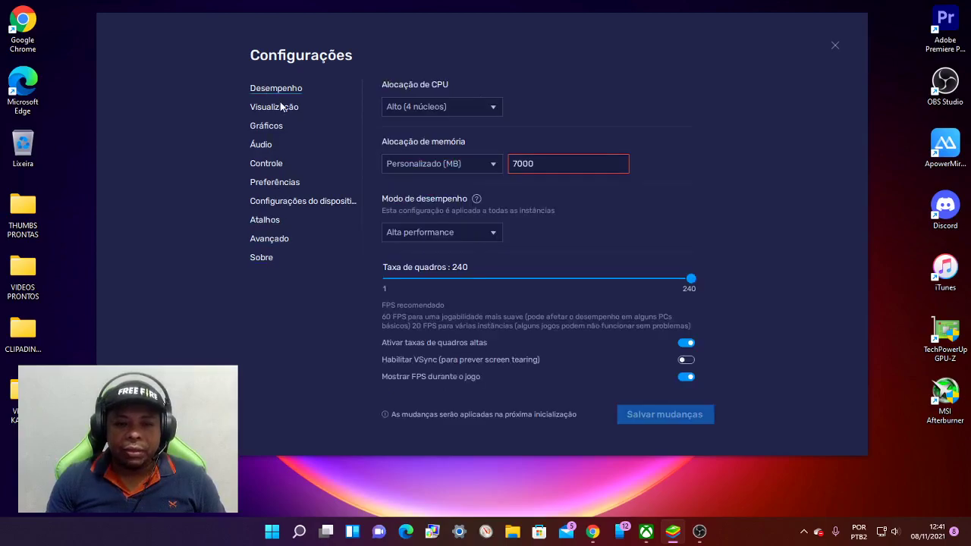
click(834, 45)
click(817, 43)
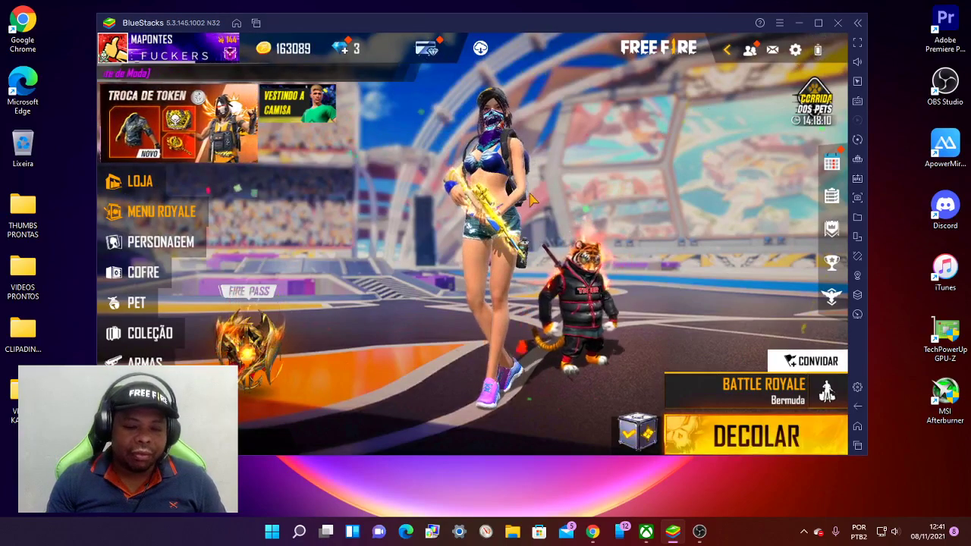